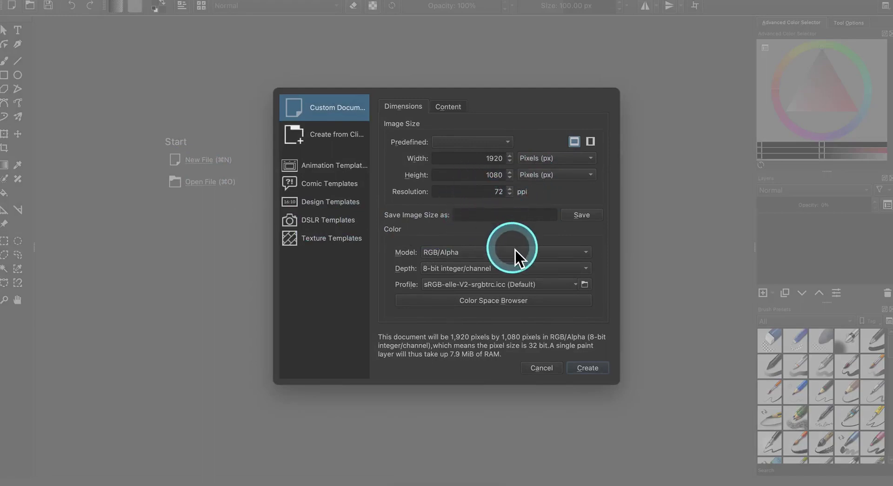
Create a 1920 × 1080 px RGB/Alpha document at 72 ppi and switch to the Animation workspace.
left_click(582, 368)
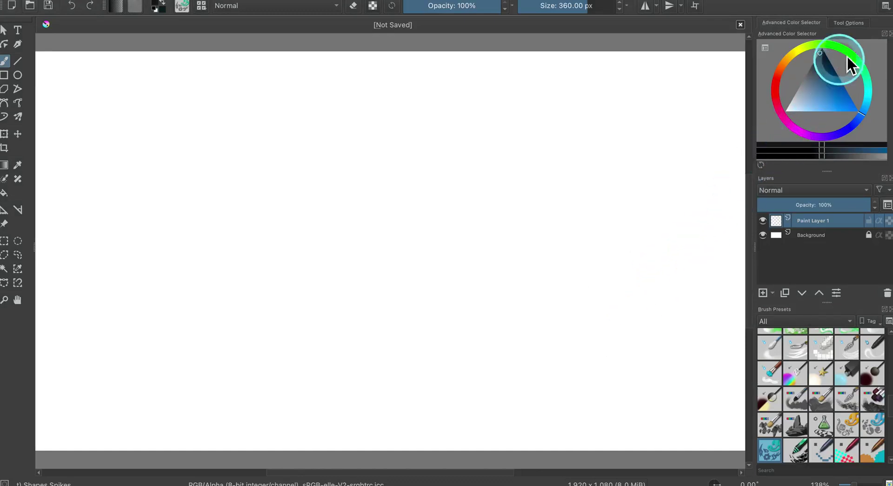
left_click(886, 9)
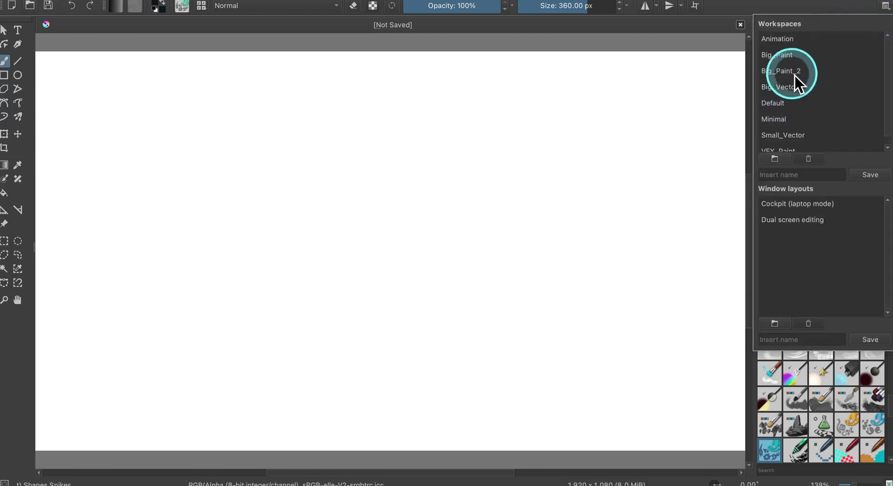
left_click(789, 40)
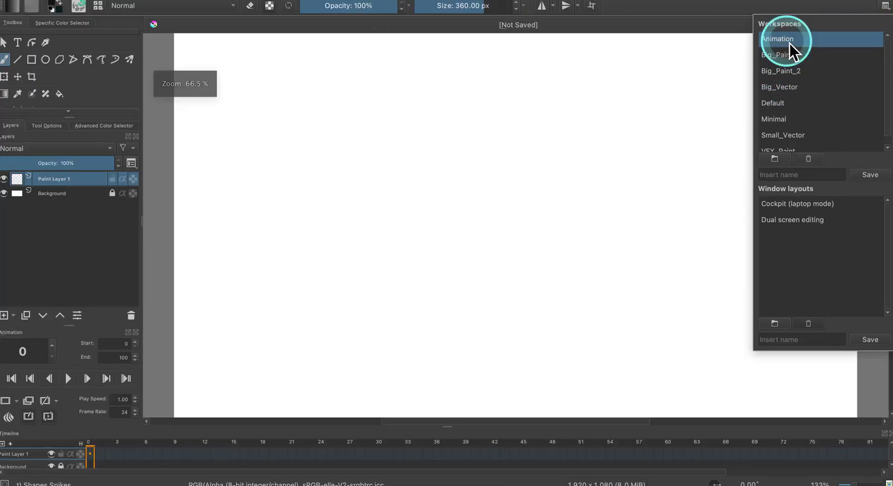
left_click(665, 111)
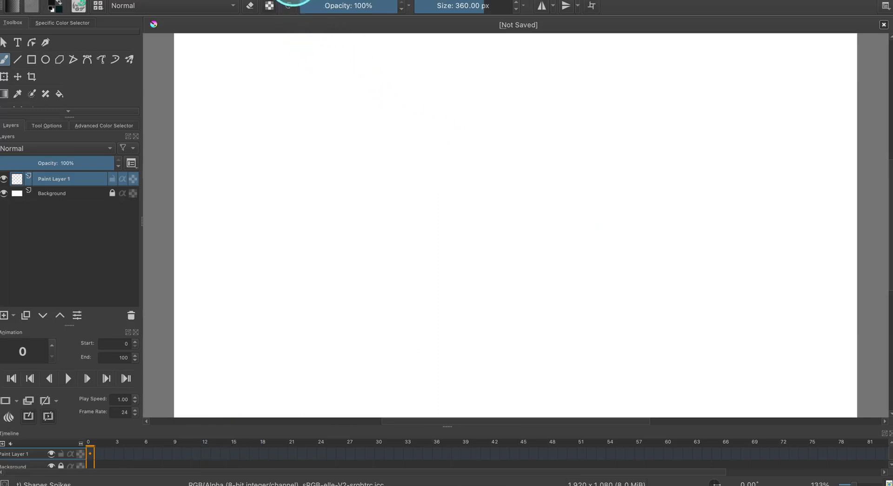
Show the Brush Presets docker and choose the Pencil-1 Hard brush preset.
left_click(290, 0)
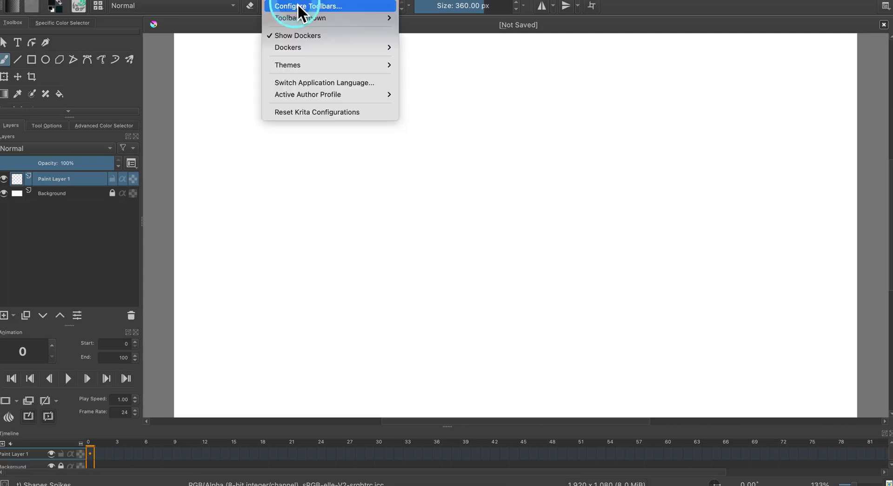
mouse_move(301, 50)
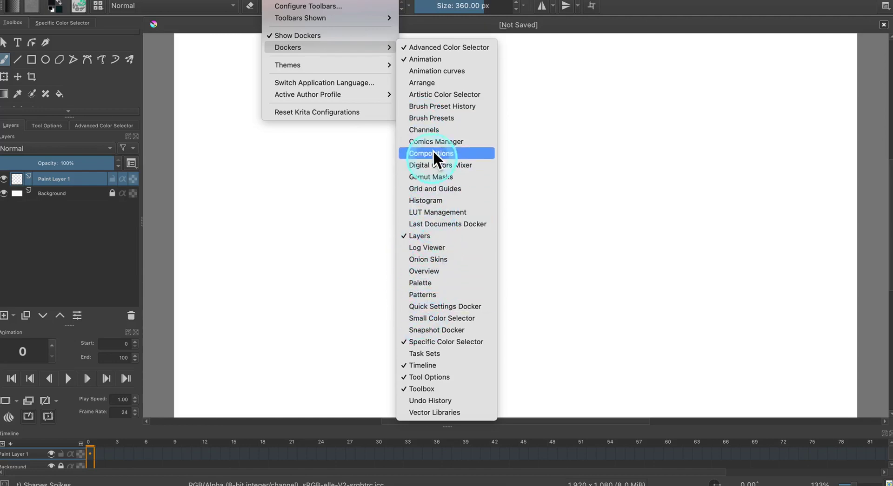
left_click(435, 122)
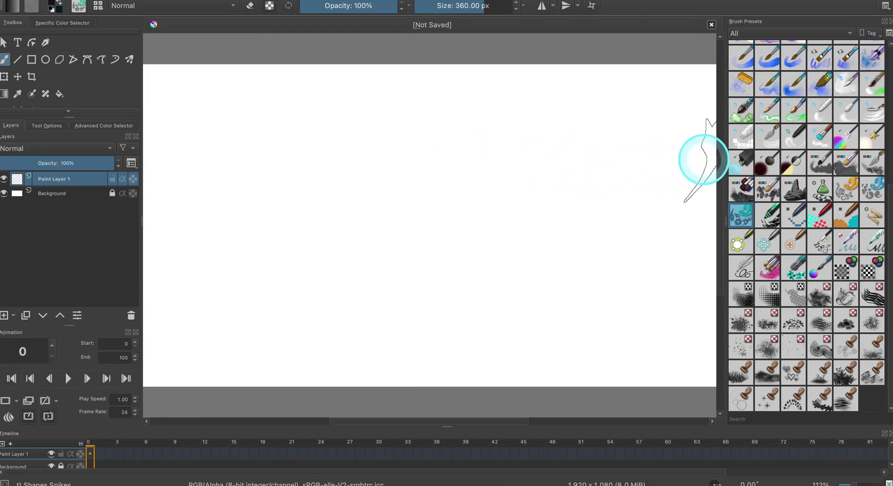
scroll(789, 145, "up", 8)
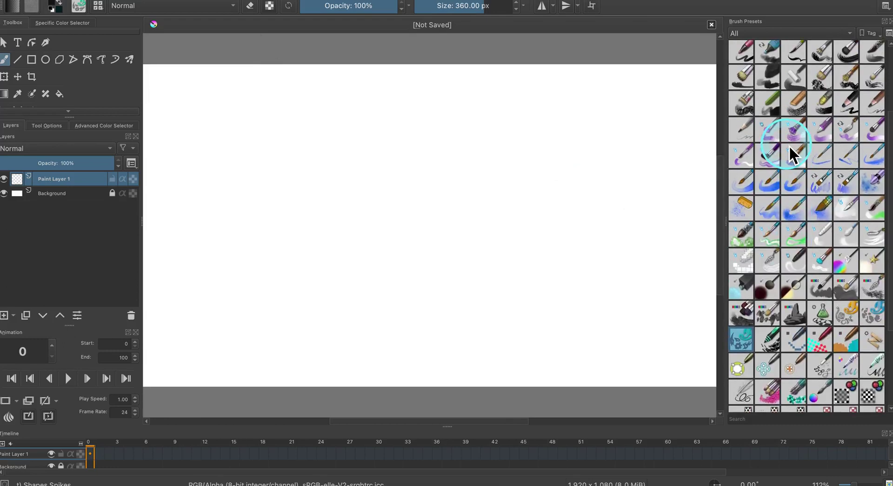
scroll(787, 145, "down", 1)
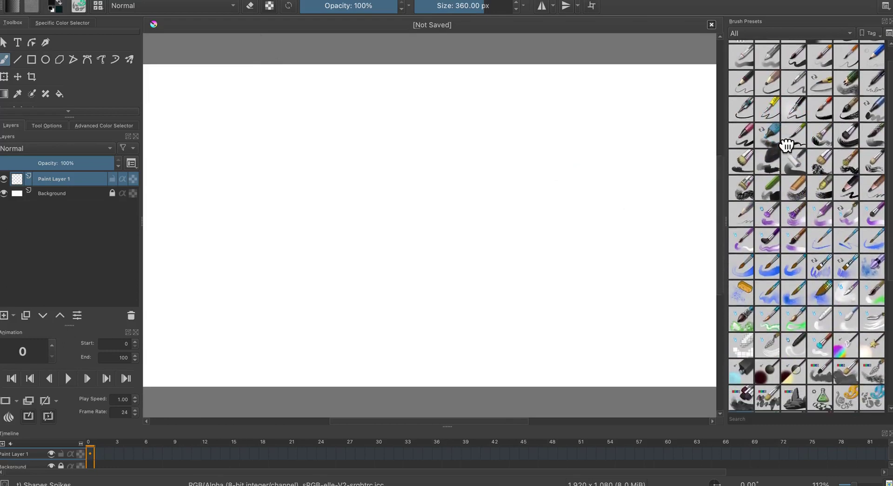
scroll(787, 145, "up", 1)
left_click(787, 145)
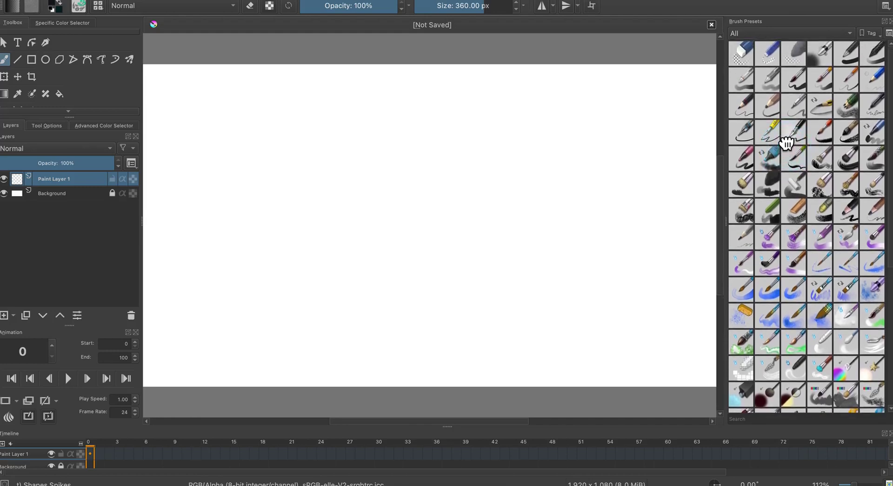
left_click(798, 132)
mouse_move(798, 132)
left_mouse_down()
mouse_move(809, 121)
mouse_move(853, 119)
mouse_move(871, 91)
mouse_move(841, 93)
mouse_move(846, 84)
mouse_move(803, 113)
mouse_move(840, 105)
mouse_move(871, 80)
mouse_move(853, 93)
mouse_move(858, 102)
mouse_move(875, 84)
left_mouse_up()
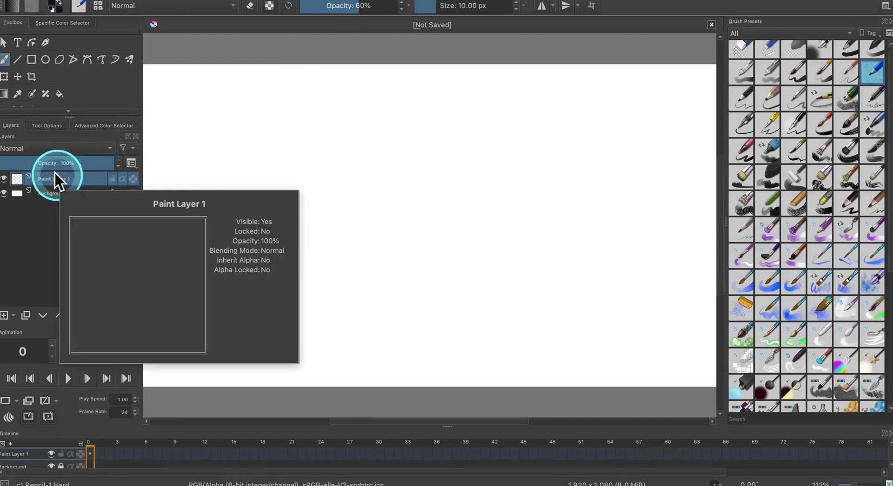
Pick a dark navy blue as the brush colour in the Advanced Color Selector and return to the layer list.
left_click(47, 130)
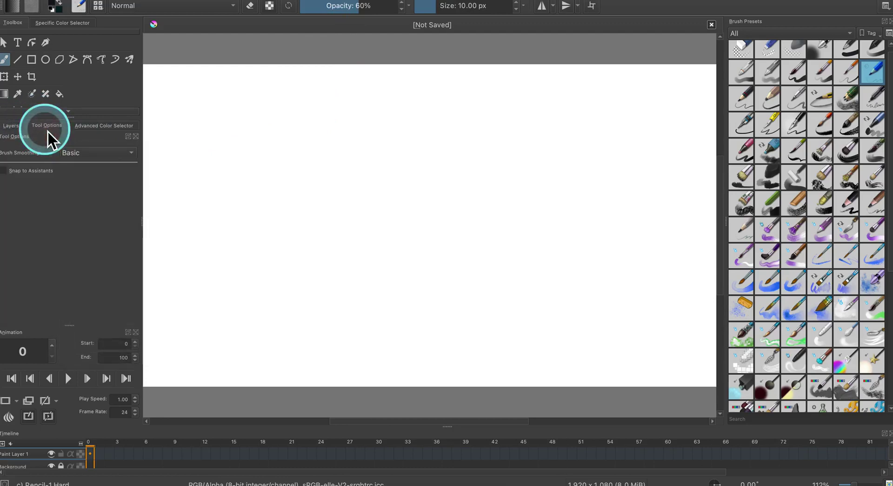
left_click(85, 127)
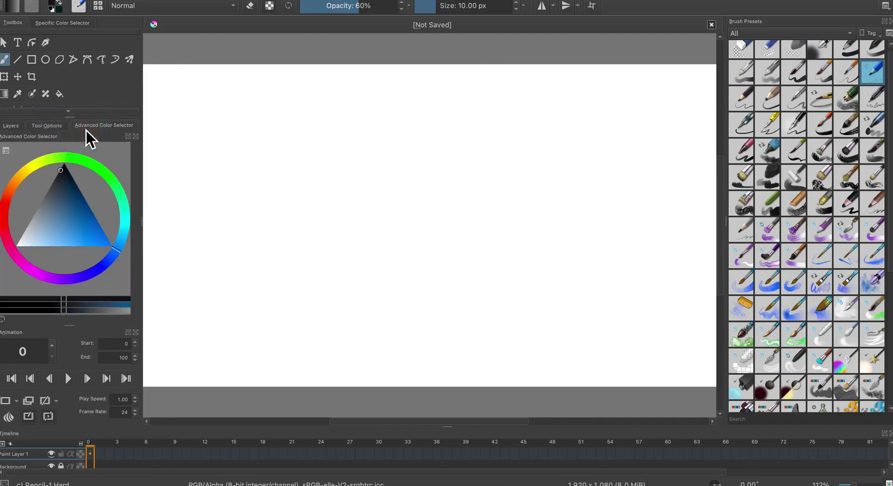
left_click(76, 191)
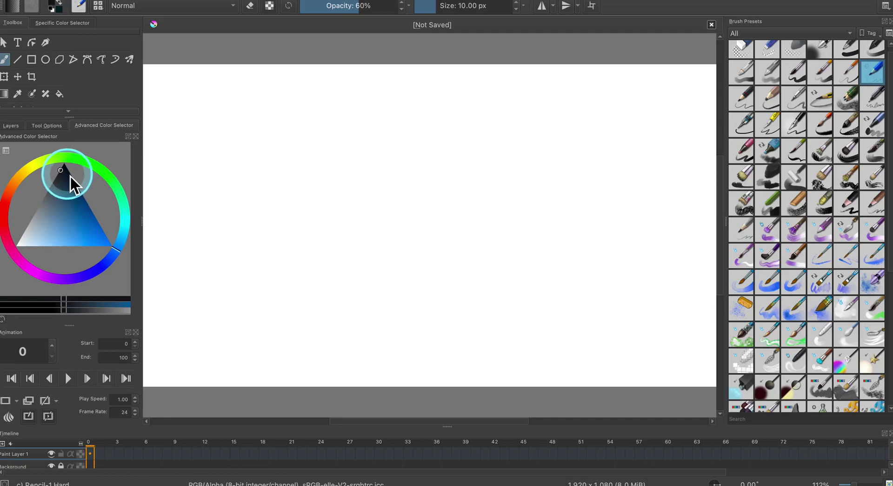
left_click(70, 175)
left_click(71, 180)
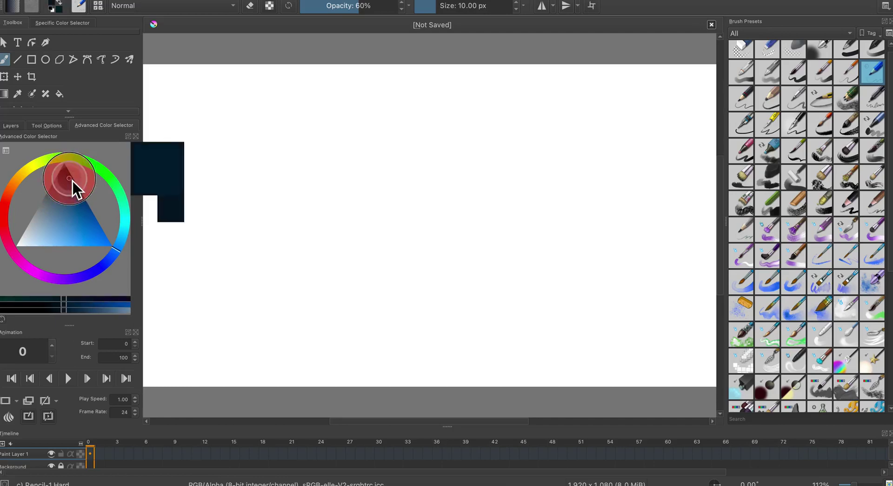
left_click_drag(72, 180, 73, 182)
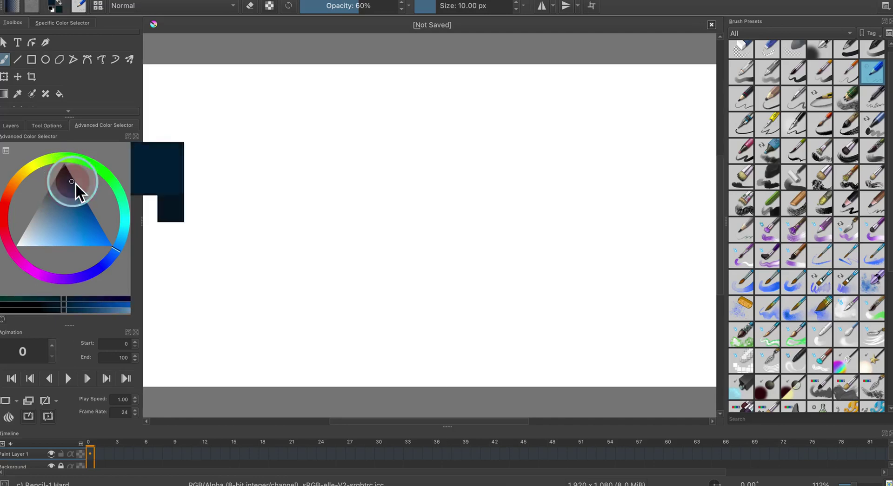
left_click(12, 126)
left_click(94, 203)
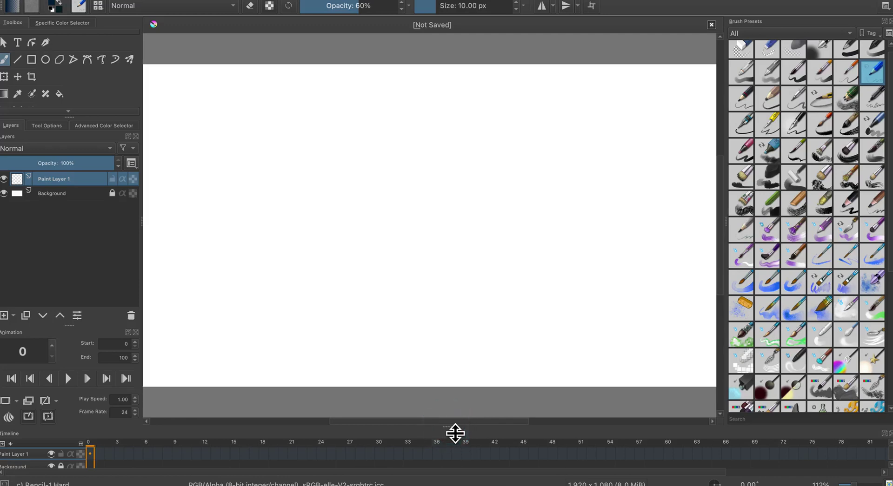
Make the timeline area taller and set the canvas zoom to 100%.
left_click_drag(455, 434, 437, 391)
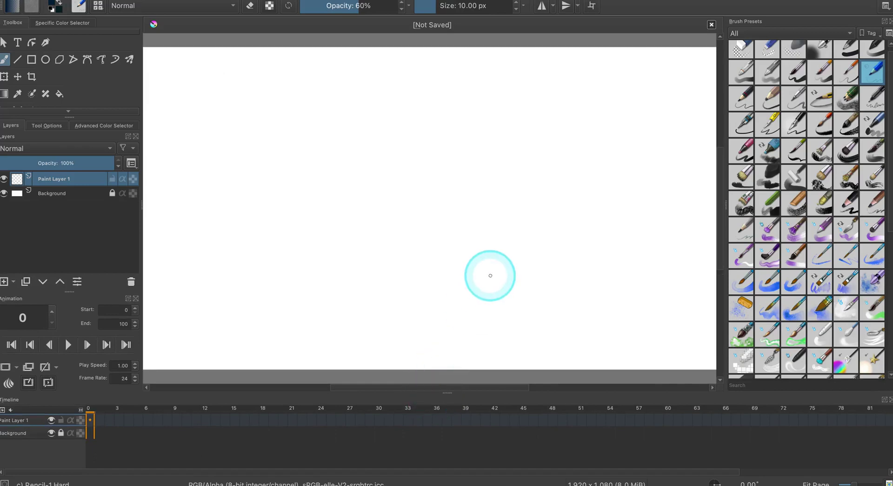
key("super+0")
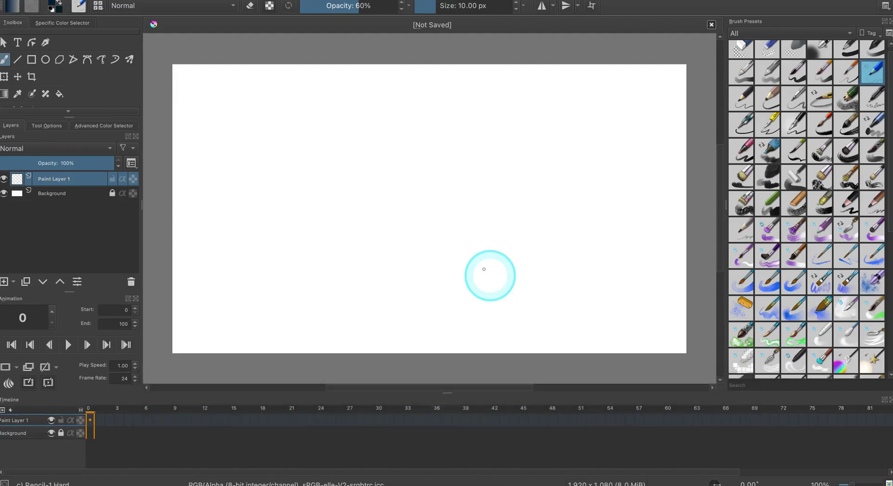
key("super+0")
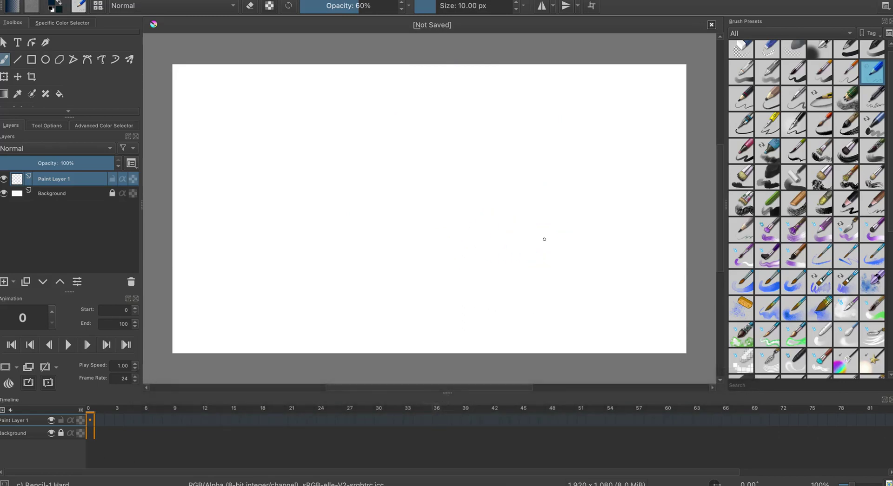
Check the canvas at smaller and larger zoom levels and return it to 100%.
key("ctrl")
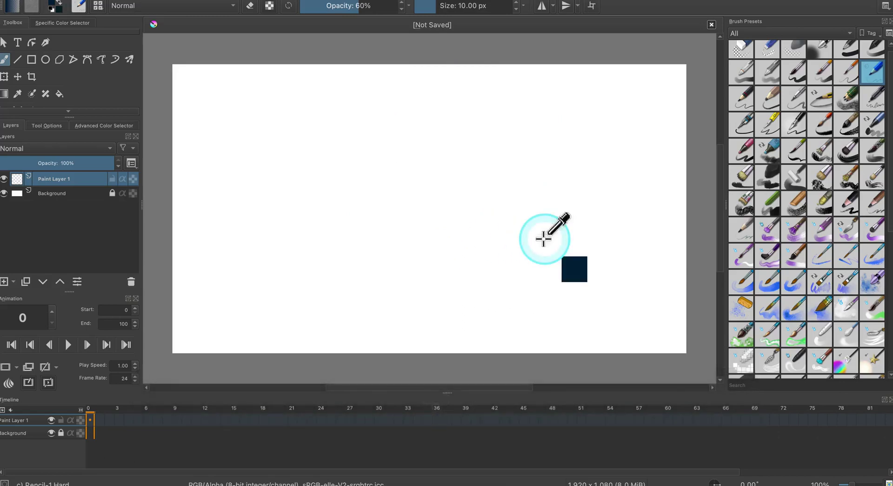
key("super+minus")
key("super+minus")
key("super+minus")
key("super+equal")
key("super+equal")
key("super+equal")
key("super+equal")
key("super+equal")
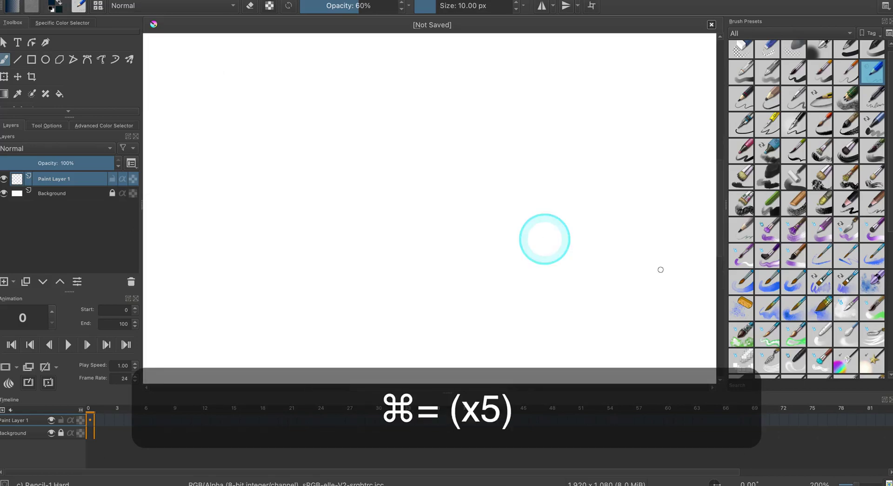
key("super+0")
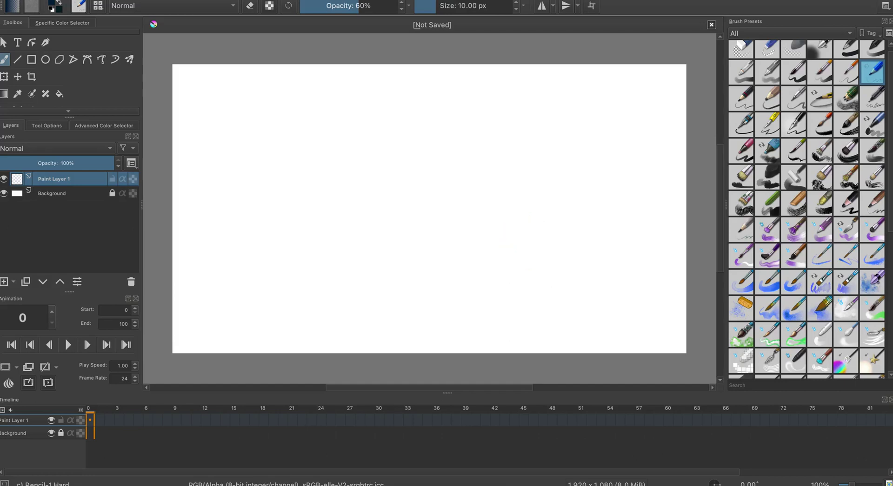
Switch back to the Pencil-3 Large 4B brush and widen the timeline's frames until about 30 frames fit.
key("/")
left_click(218, 321)
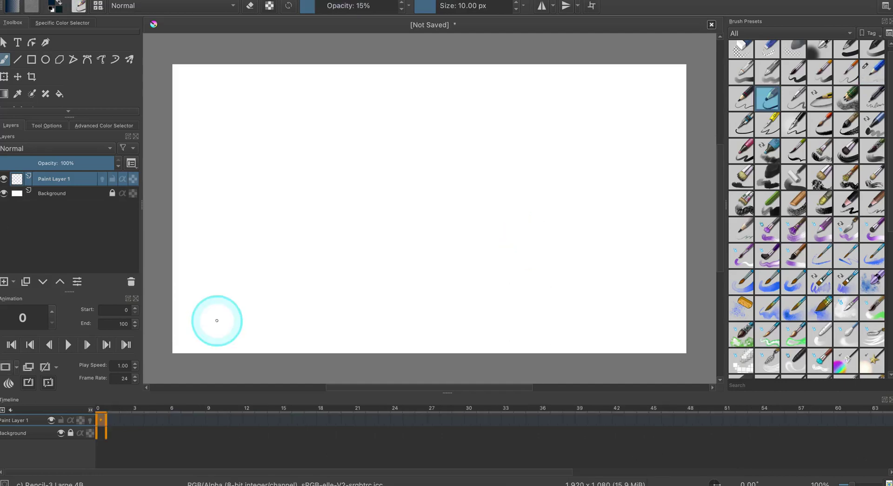
left_click(94, 414)
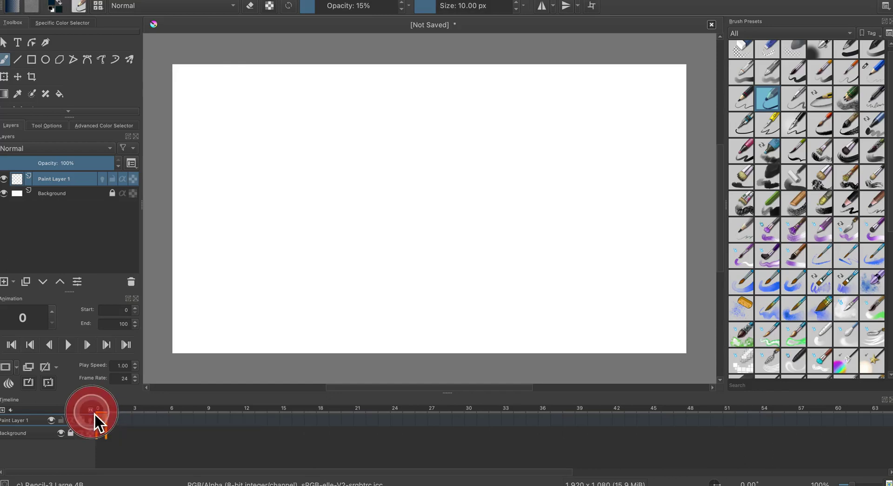
left_click_drag(94, 414, 204, 406)
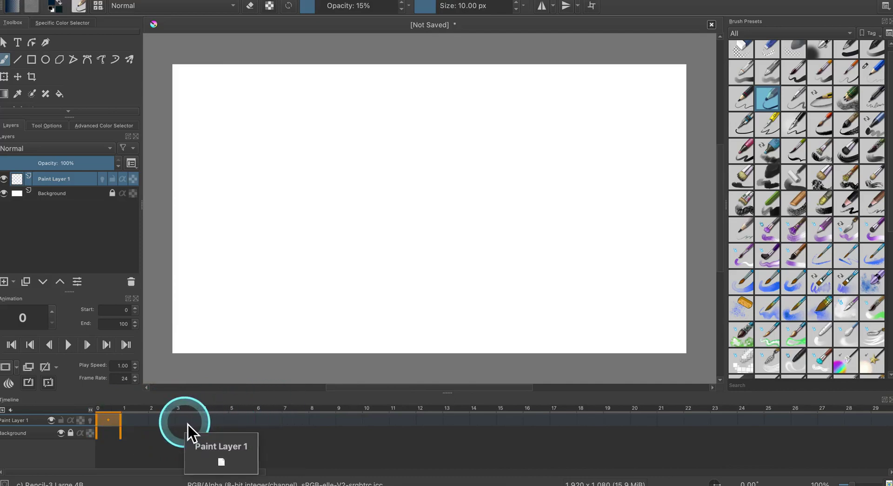
Move the timeline playhead to frame 4, on to frame 6, and back to frame 0.
left_click(24, 424)
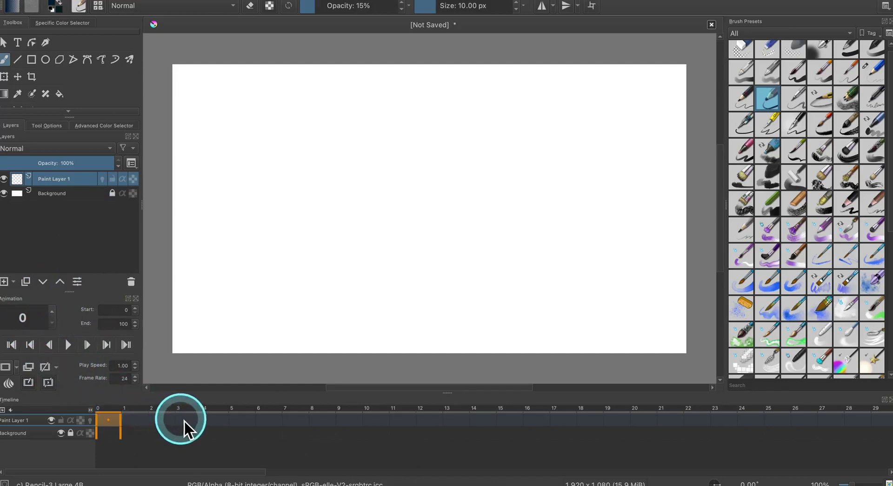
left_click_drag(199, 420, 209, 423)
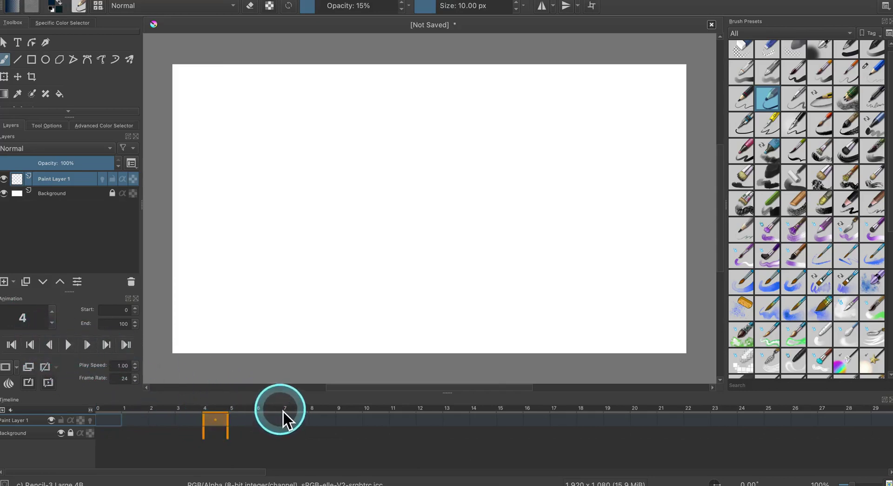
mouse_move(280, 409)
left_mouse_down()
mouse_move(345, 412)
mouse_move(194, 401)
mouse_move(302, 398)
mouse_move(363, 413)
mouse_move(570, 408)
mouse_move(207, 409)
mouse_move(367, 403)
mouse_move(210, 403)
mouse_move(295, 398)
mouse_move(261, 399)
left_mouse_up()
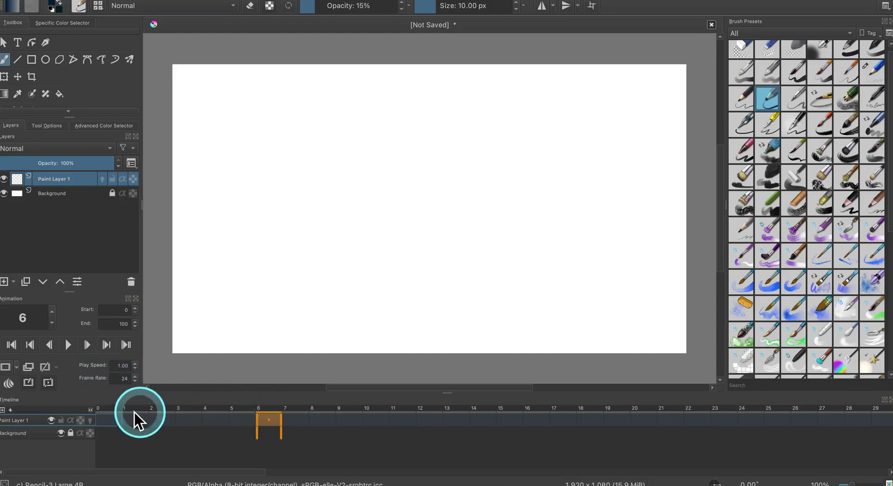
left_click(108, 413)
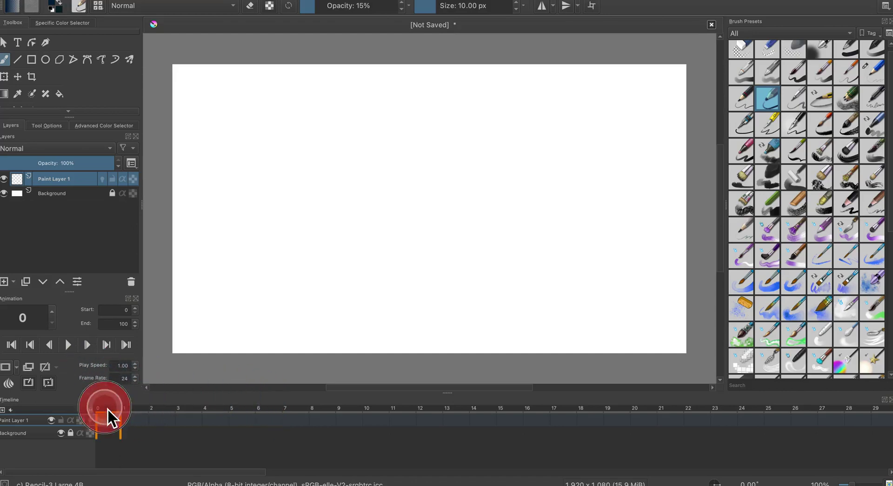
Set the current frame number to 25 and return the playhead to frame 0.
left_click(33, 322)
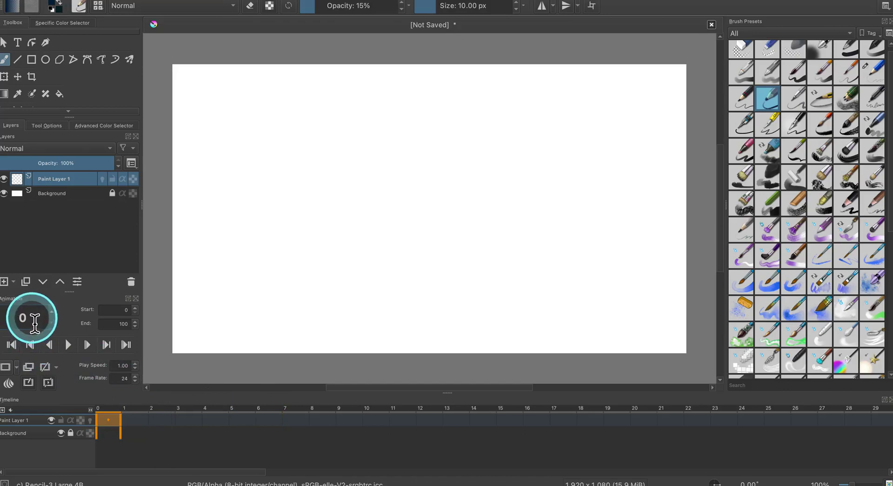
left_click(35, 320)
double_click(27, 321)
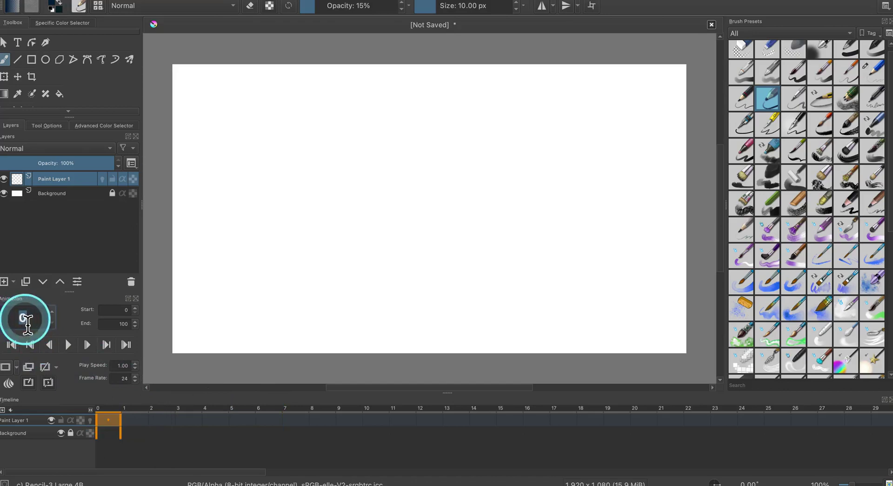
type("25")
key("Return")
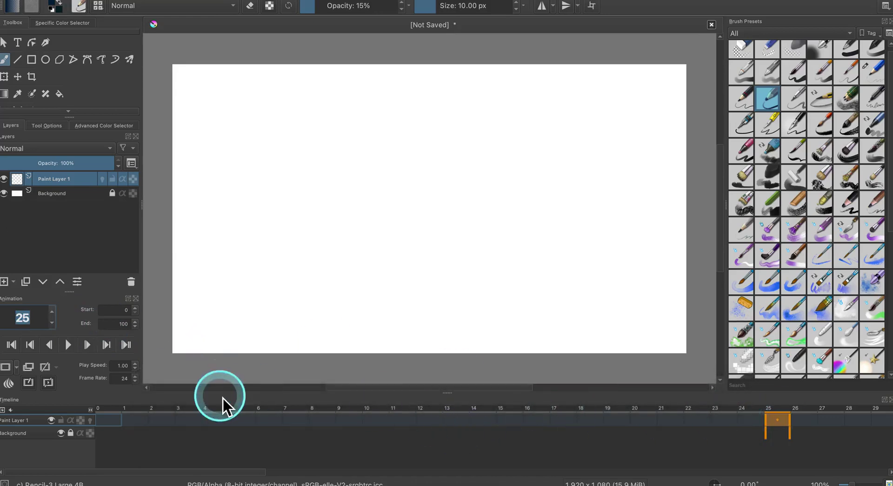
left_click(116, 412)
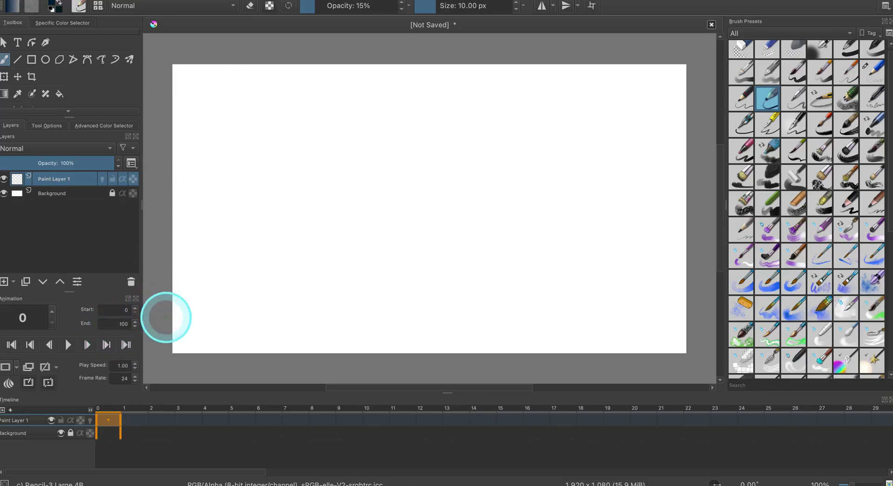
Set the animation's end frame to 24.
left_click(116, 324)
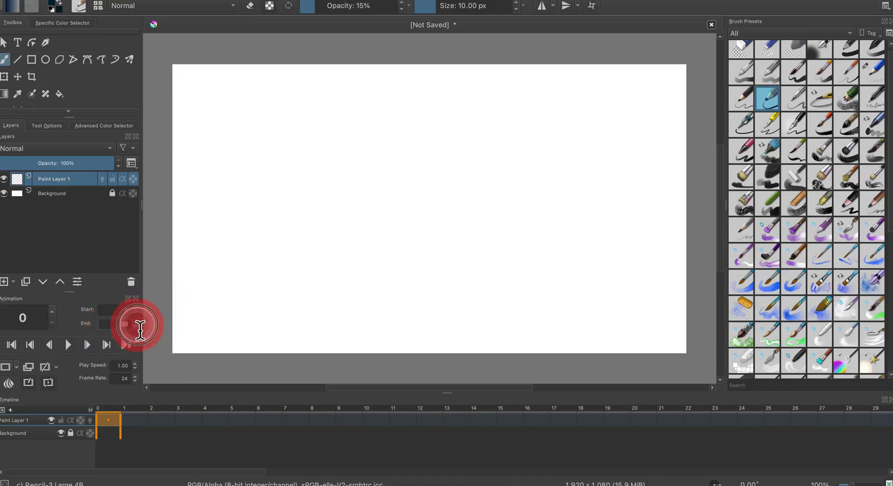
type("25")
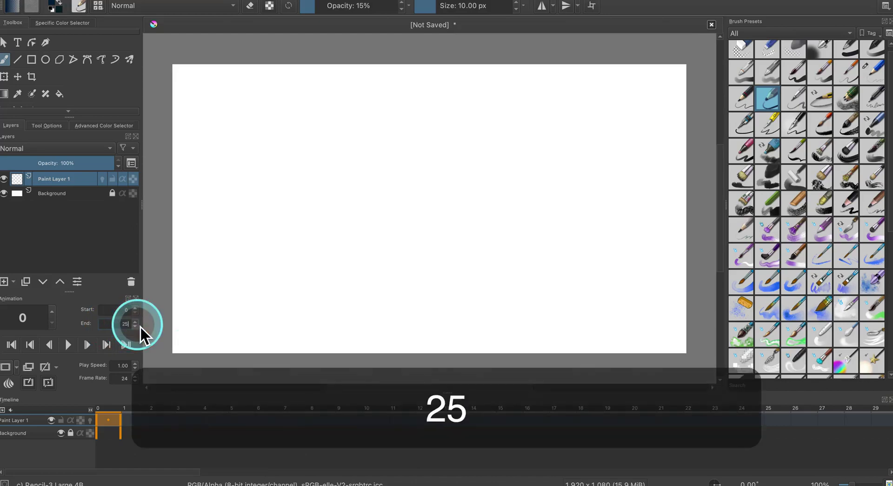
key("BackSpace")
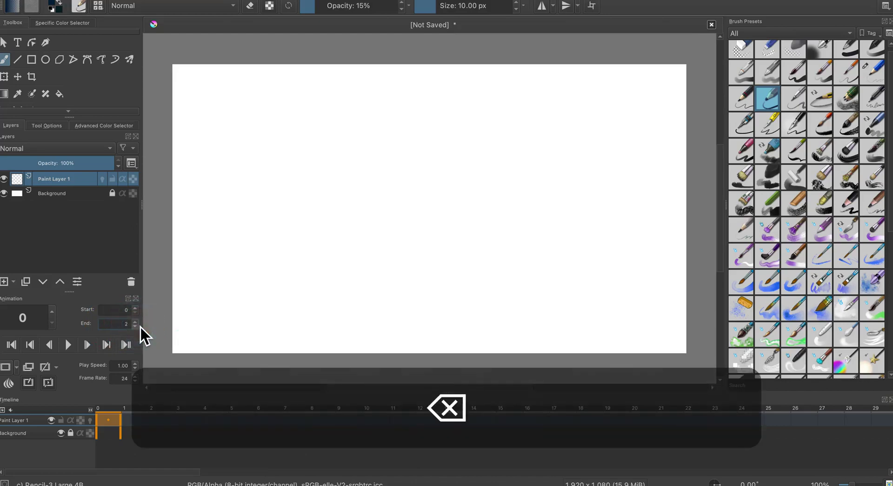
type("4")
key("Return")
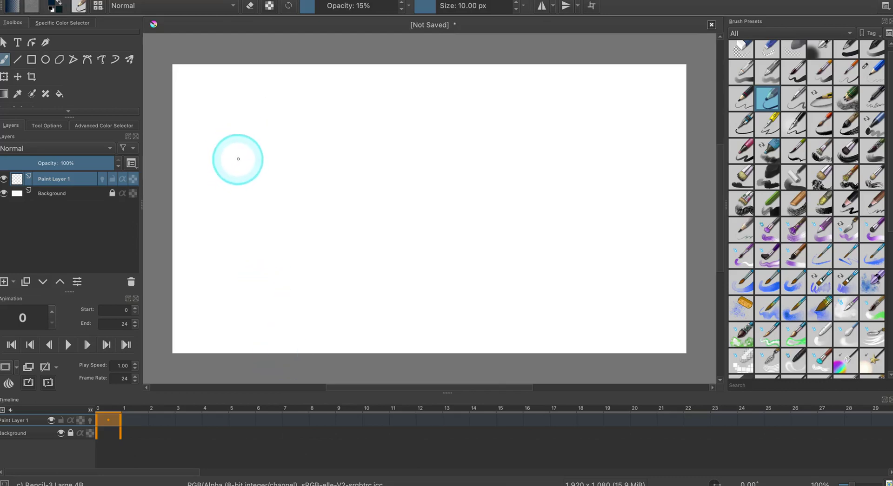
Draw a circle near the canvas's upper-left corner on frame 0 and another below and to its right on frame 2.
left_click(118, 417)
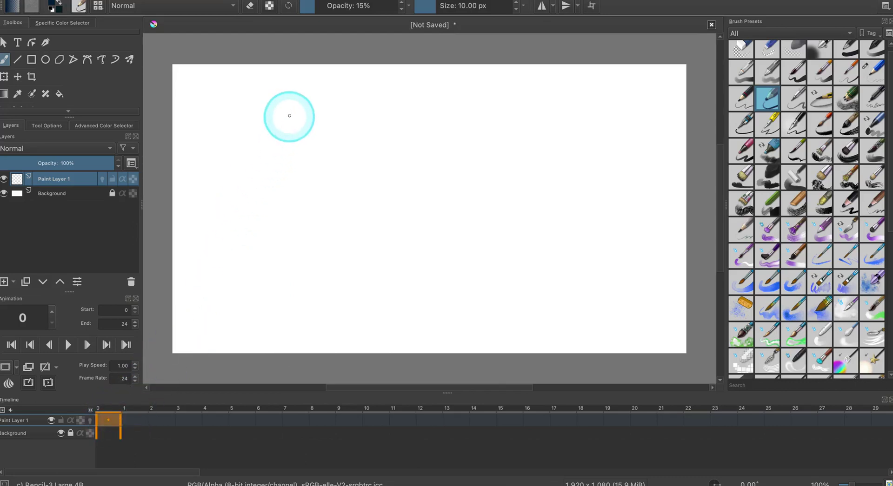
mouse_move(240, 125)
left_mouse_down()
mouse_move(277, 115)
mouse_move(288, 126)
mouse_move(285, 145)
mouse_move(268, 156)
mouse_move(243, 147)
mouse_move(247, 117)
left_mouse_up()
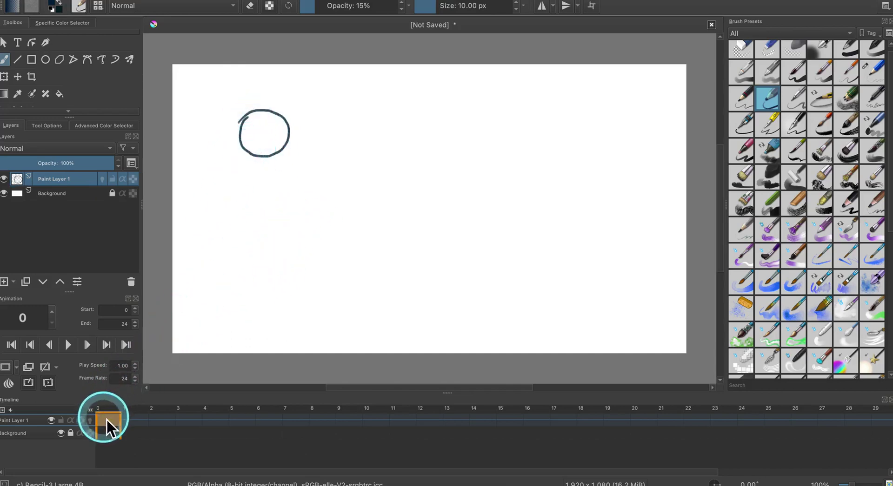
left_click(167, 420)
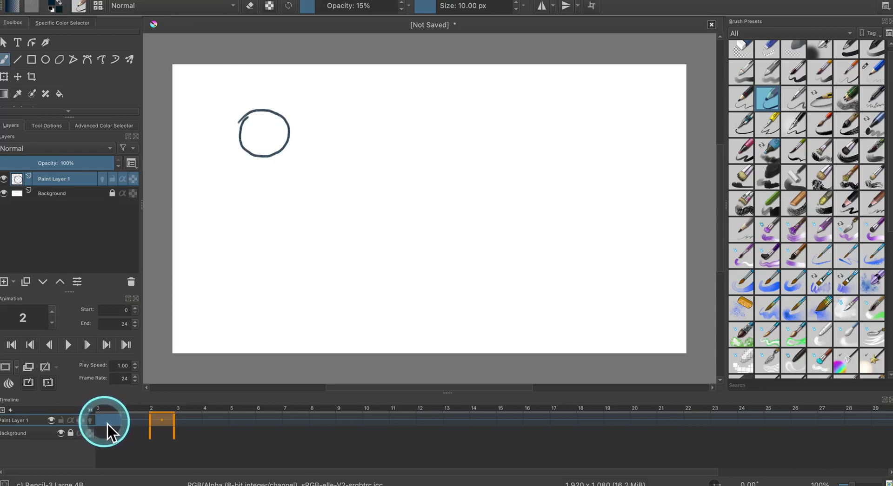
left_click_drag(136, 429, 170, 429)
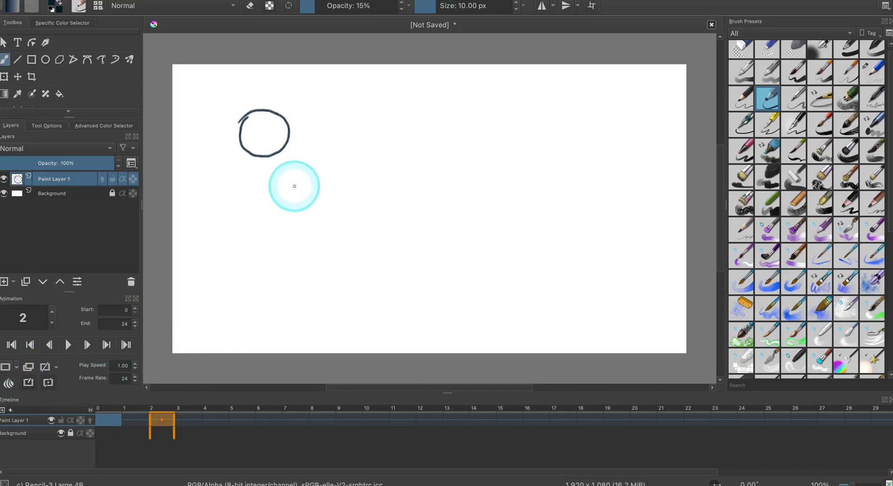
mouse_move(296, 179)
left_mouse_down()
mouse_move(318, 174)
mouse_move(336, 192)
mouse_move(324, 218)
mouse_move(298, 217)
mouse_move(295, 181)
left_mouse_up()
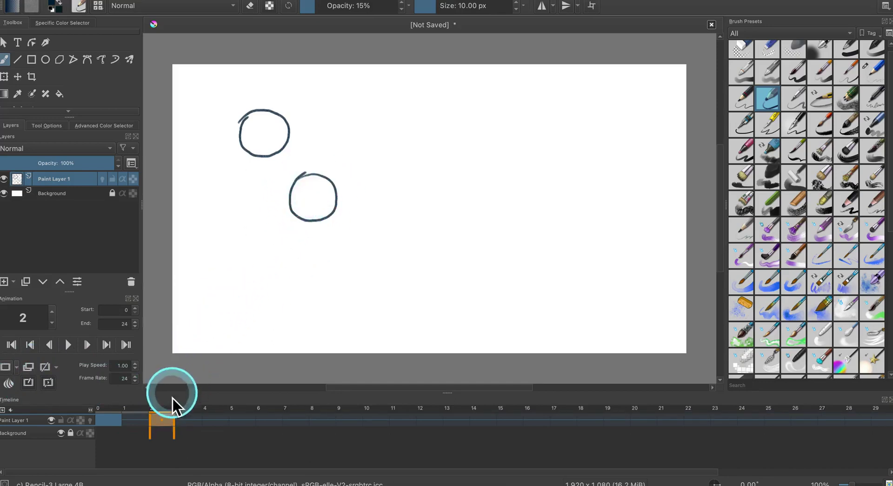
Draw a third circle on frame 4, farther down and to the right near the canvas's centre.
left_click(213, 420)
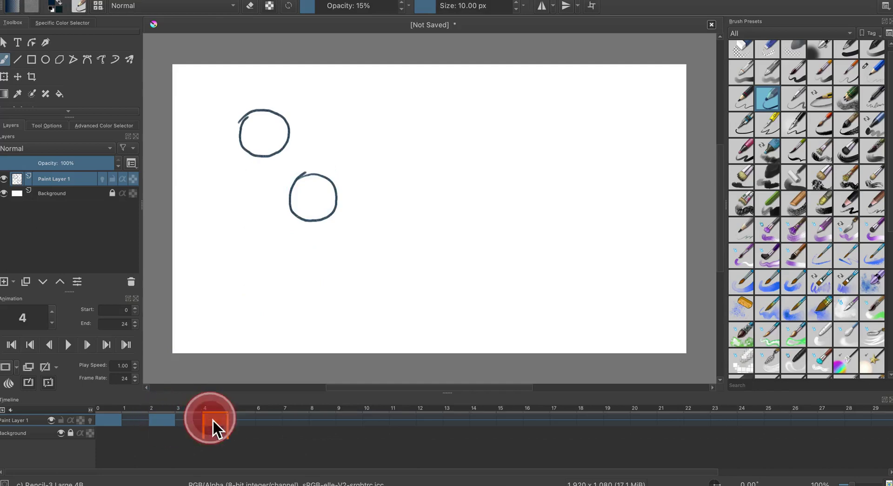
left_click_drag(164, 421, 216, 422)
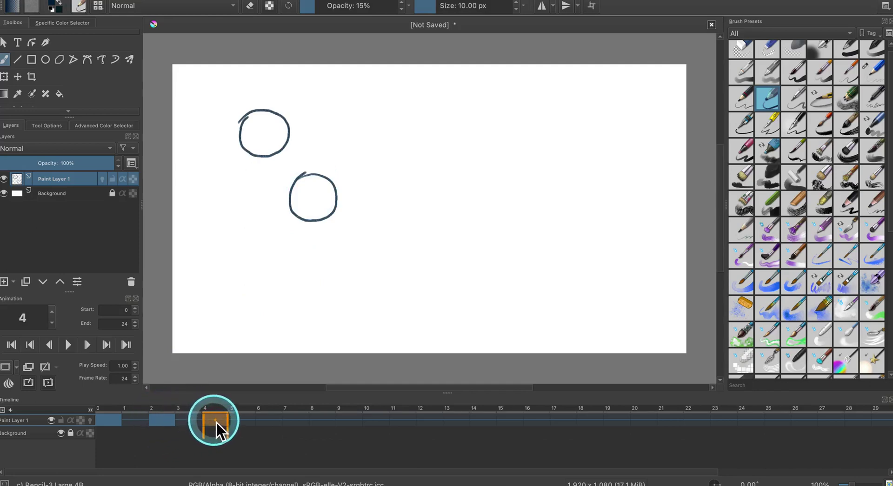
left_click(374, 226)
mouse_move(375, 226)
left_mouse_down()
mouse_move(398, 256)
mouse_move(351, 247)
mouse_move(376, 226)
left_mouse_up()
Scrub the playhead between frames 4 and 0 to review the drawn circles.
left_click_drag(194, 409, 218, 413)
left_click(107, 417)
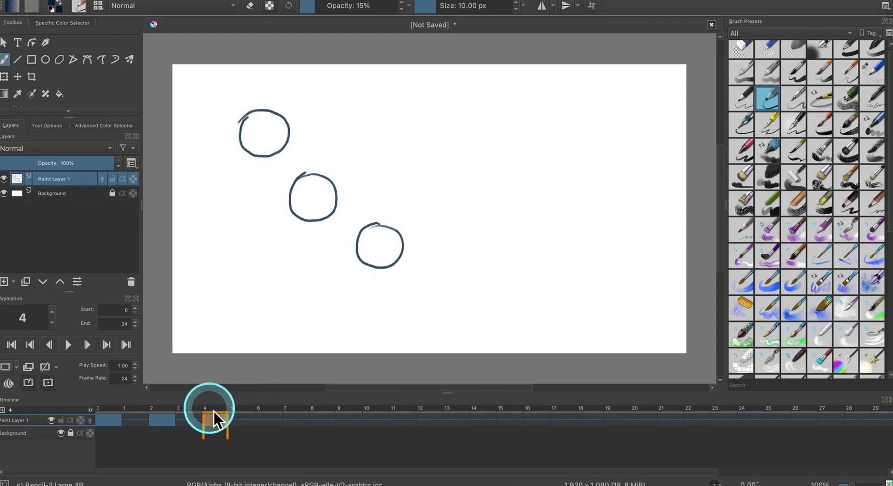
left_click_drag(207, 413, 102, 410)
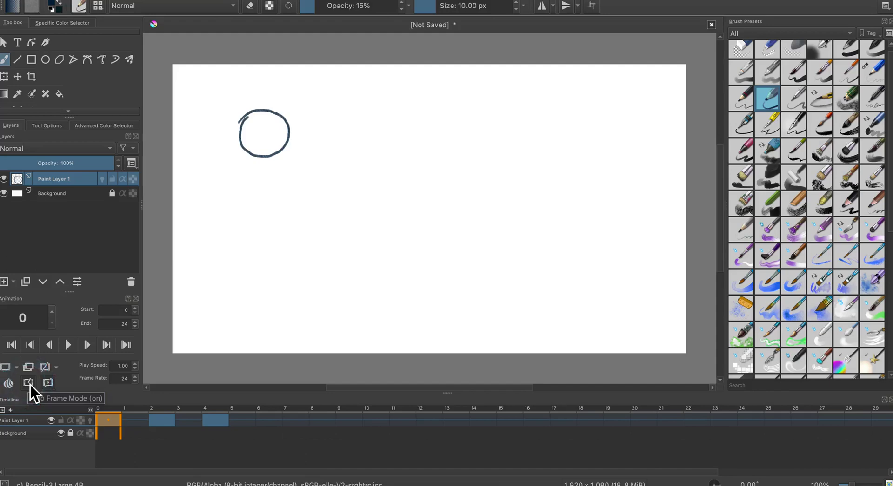
Draw a fourth circle on frame 6, higher up and to the right of the third one.
left_click_drag(108, 420, 252, 418)
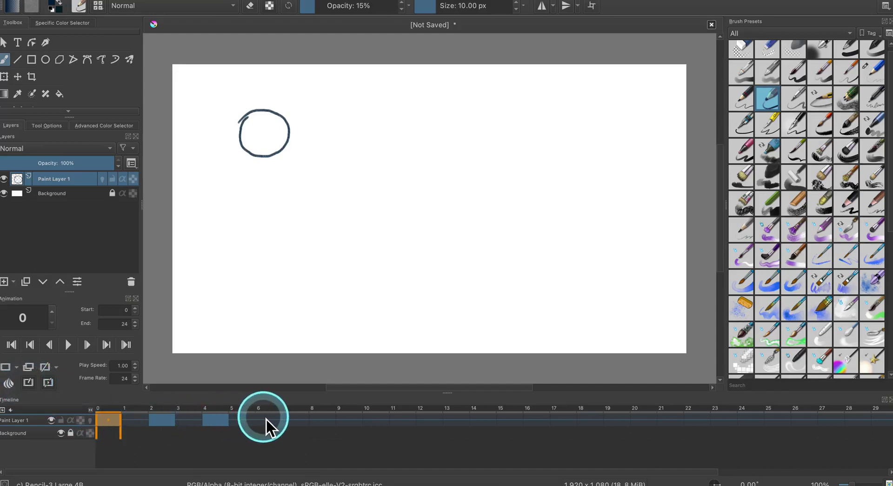
left_click(266, 418)
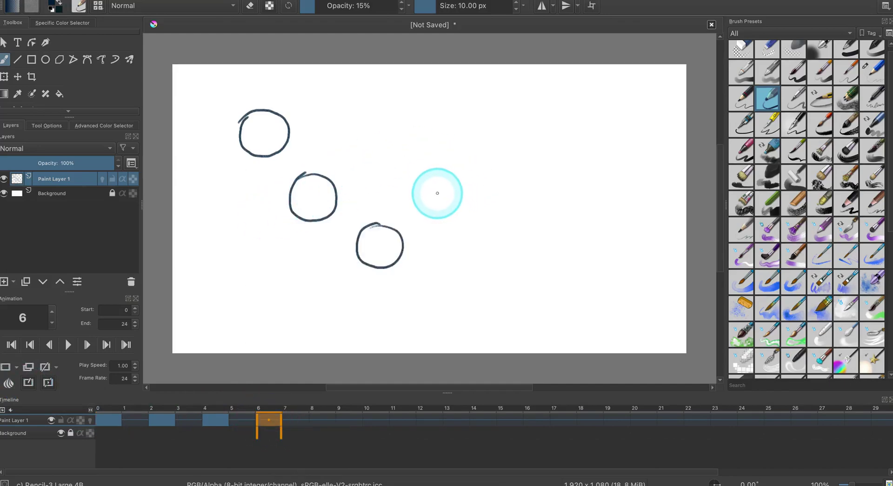
mouse_move(442, 186)
left_mouse_down()
mouse_move(476, 196)
mouse_move(468, 226)
mouse_move(438, 224)
mouse_move(446, 185)
left_mouse_up()
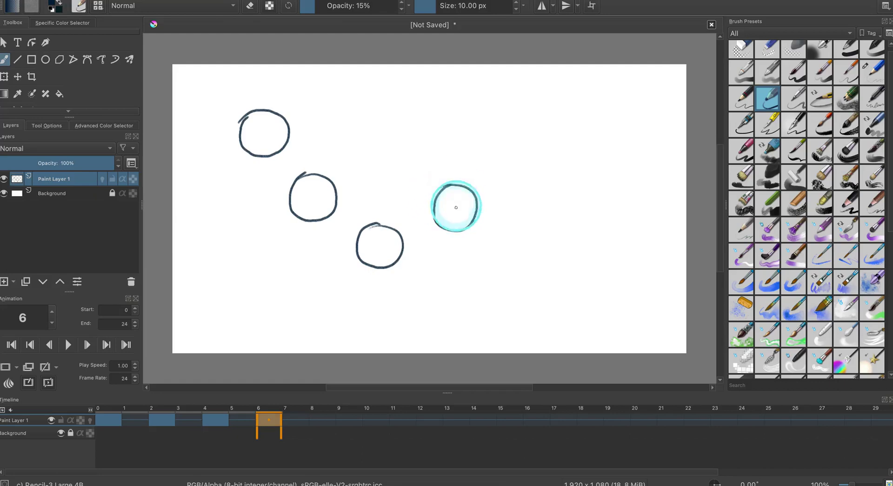
Remove the Paint Layer 1 keyframes at frames 6 and 4.
left_click(300, 421)
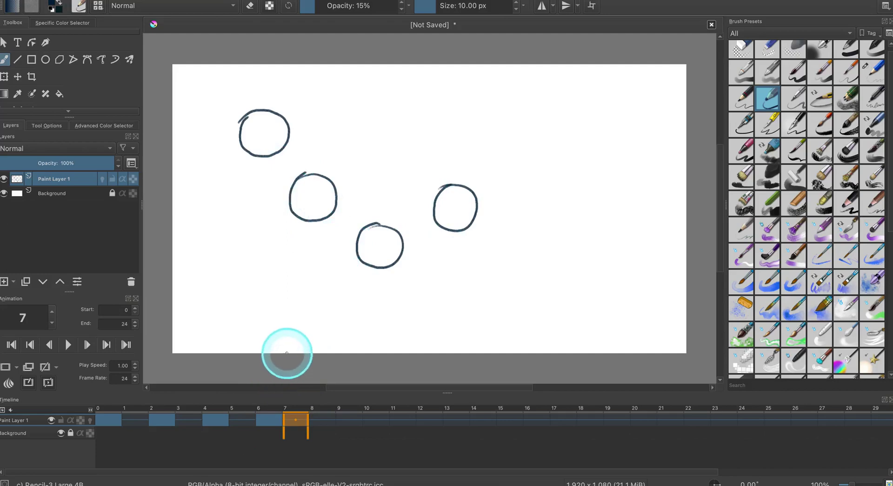
left_click(271, 422)
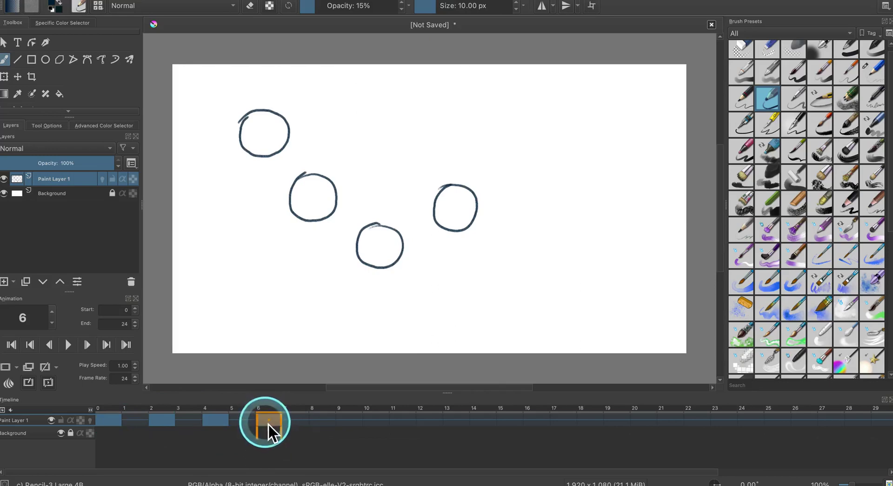
left_click(45, 368)
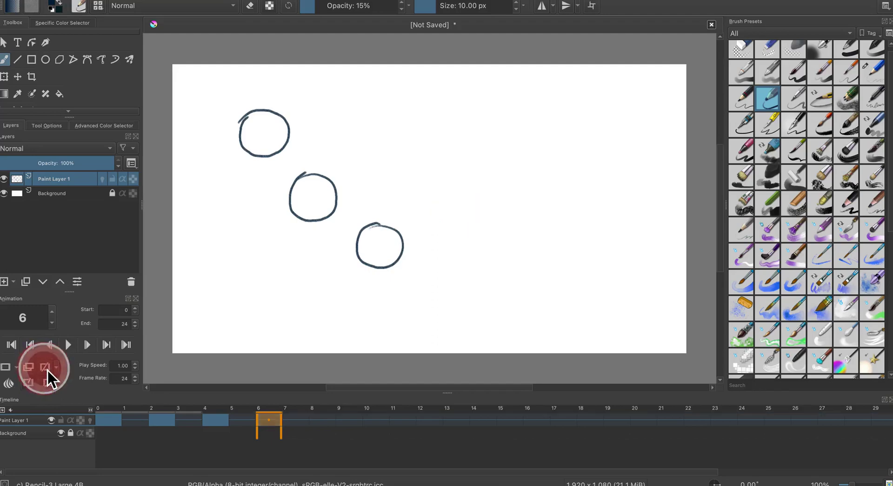
left_click(299, 419)
left_click(213, 421)
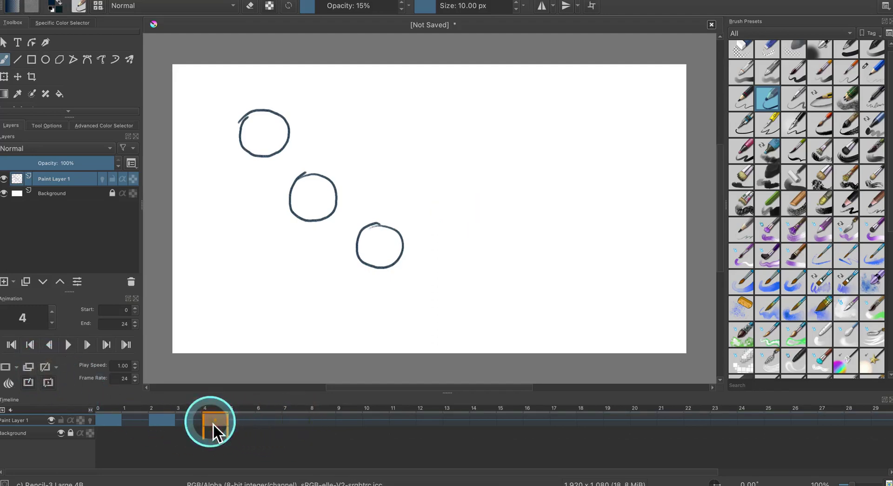
left_click(49, 371)
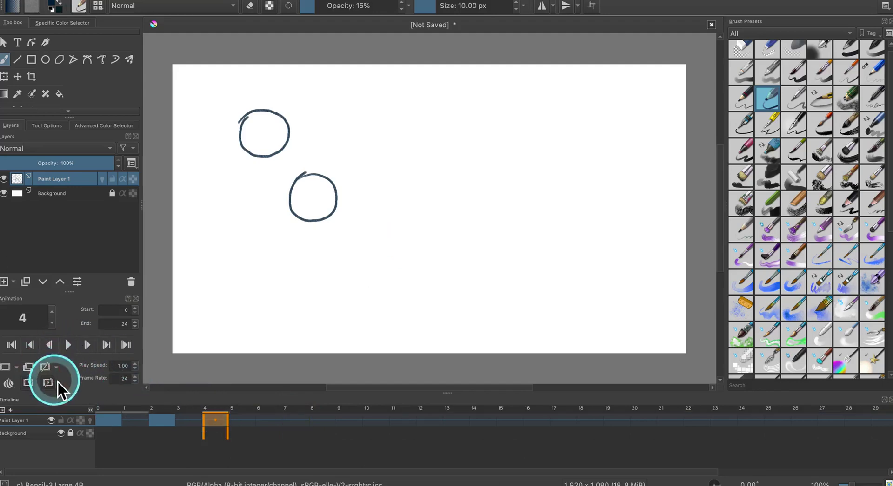
Remove the remaining Paint Layer 1 keyframes at frames 0 and 2 and check the emptied timeline.
left_click(165, 420)
left_click(216, 423)
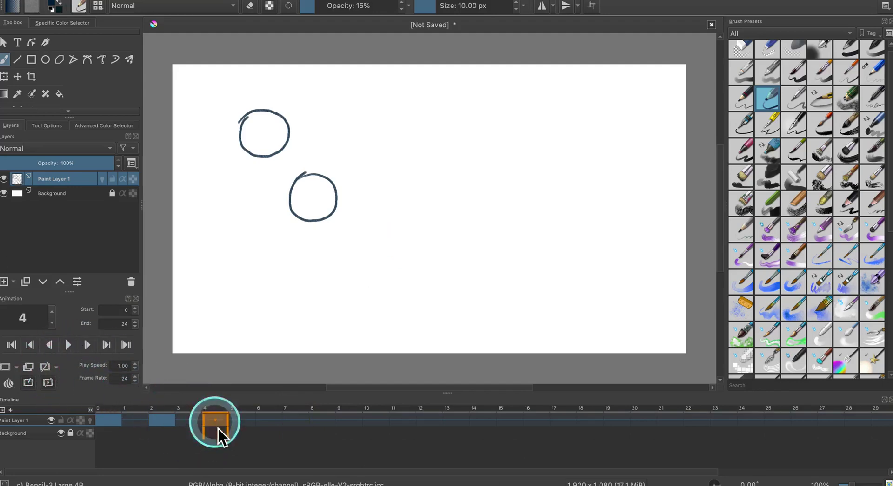
left_click(163, 420)
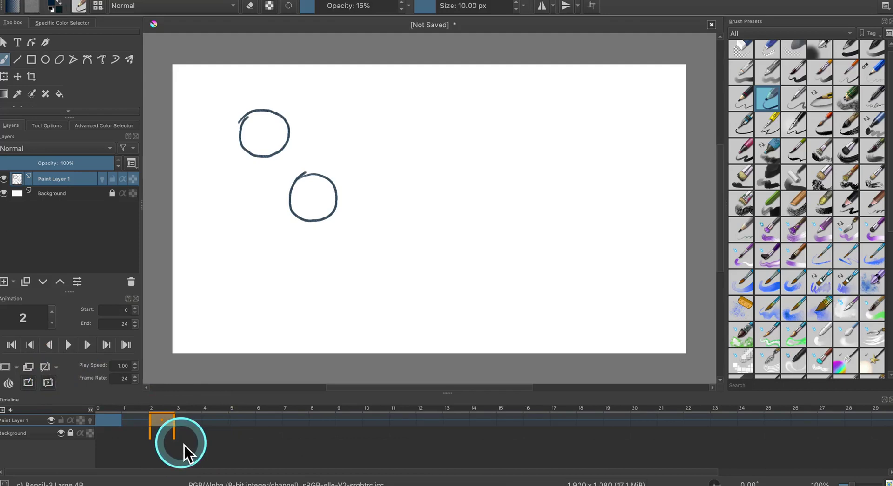
left_click(116, 419)
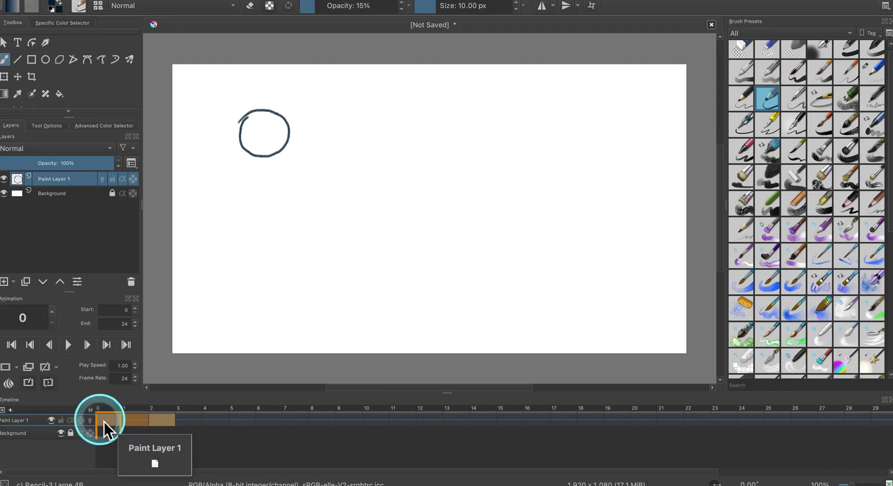
left_click(47, 373)
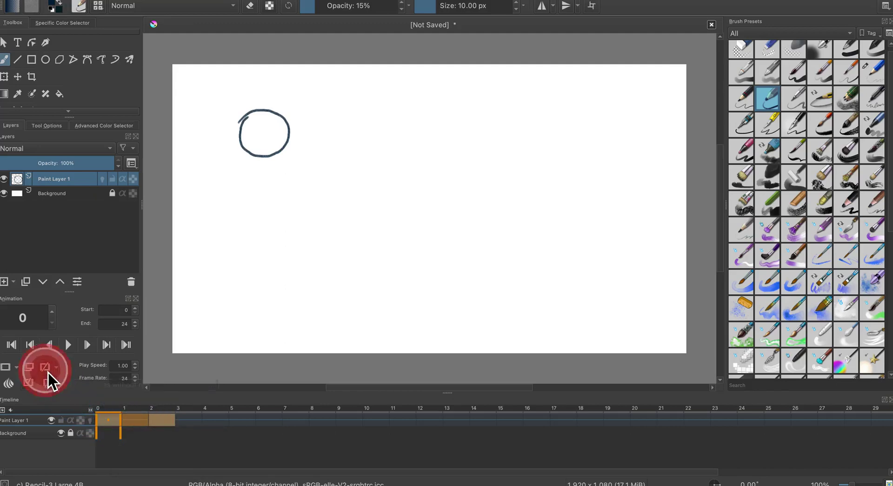
left_click(145, 420)
left_click_drag(146, 421, 191, 420)
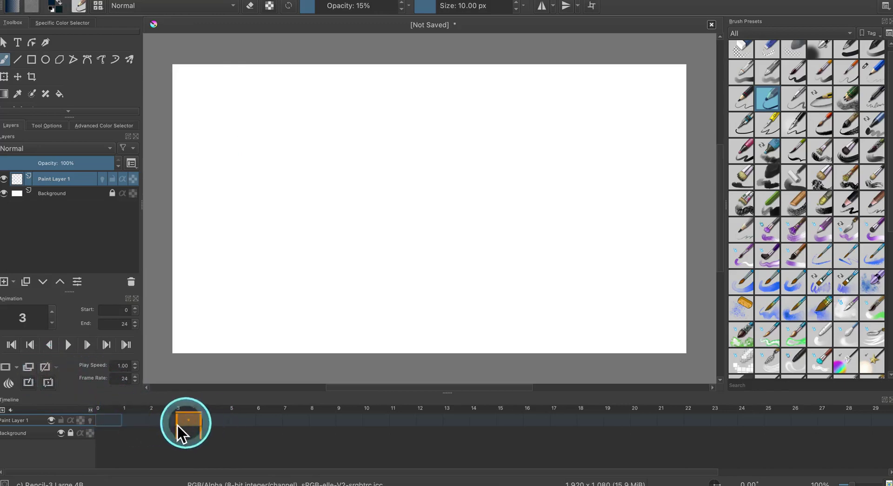
Turn off Auto Frame Mode and draw a circle near the canvas's upper-left corner on frame 0.
left_click(117, 425)
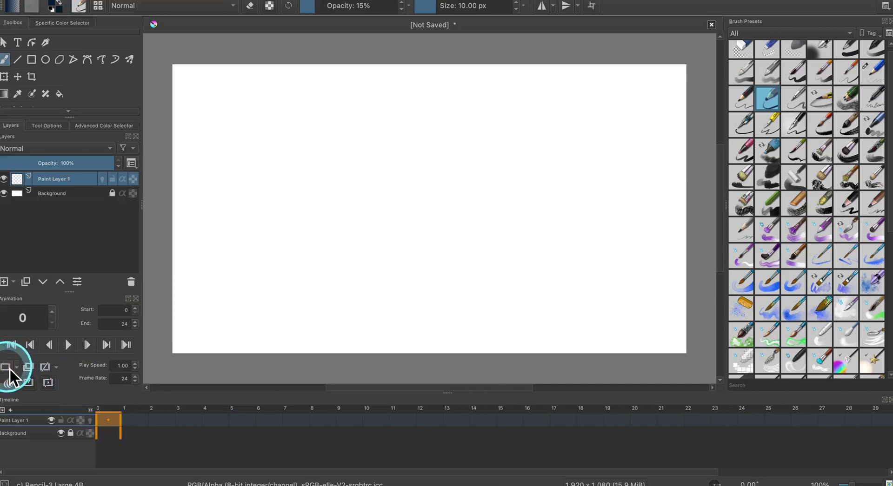
left_click(30, 385)
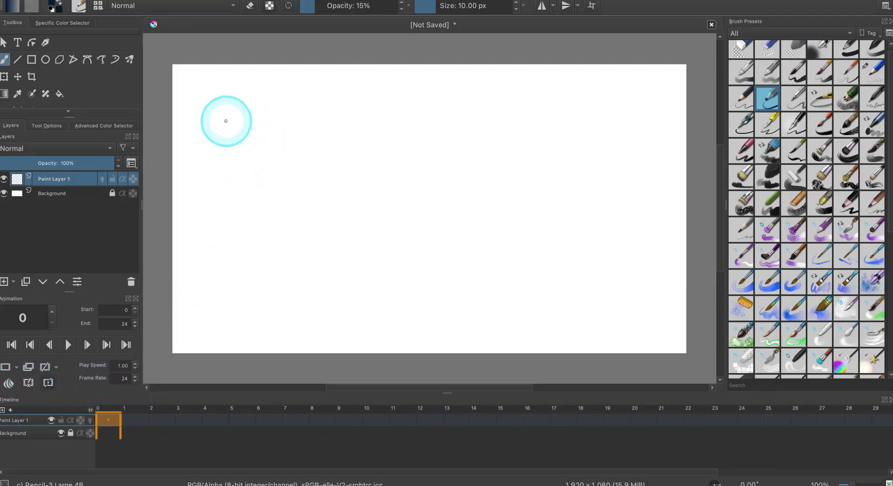
mouse_move(222, 111)
left_mouse_down()
mouse_move(255, 104)
mouse_move(269, 133)
mouse_move(226, 149)
mouse_move(219, 131)
mouse_move(226, 108)
left_mouse_up()
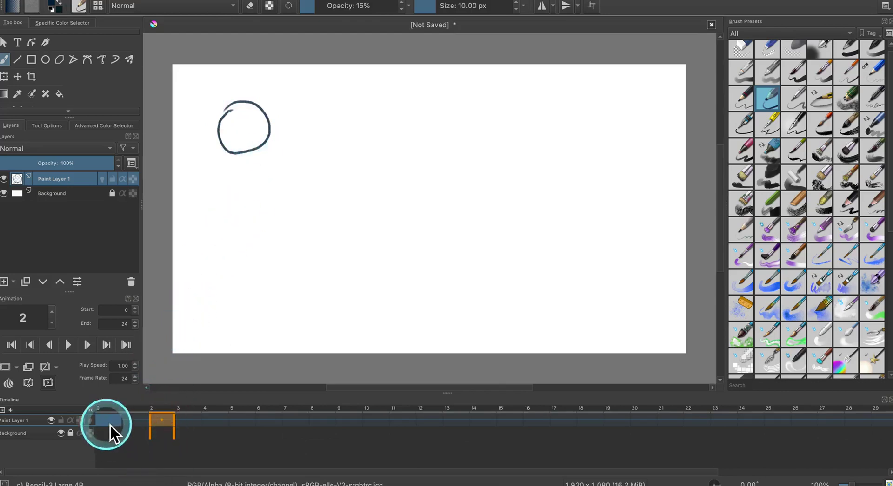
Add a blank keyframe at frame 2 and draw a circle slightly lower and farther right than the first.
left_click(174, 420)
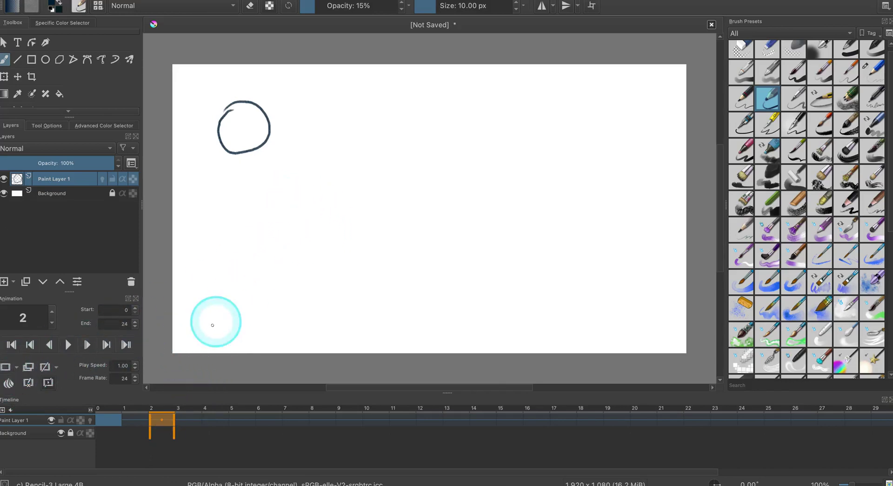
left_click(9, 367)
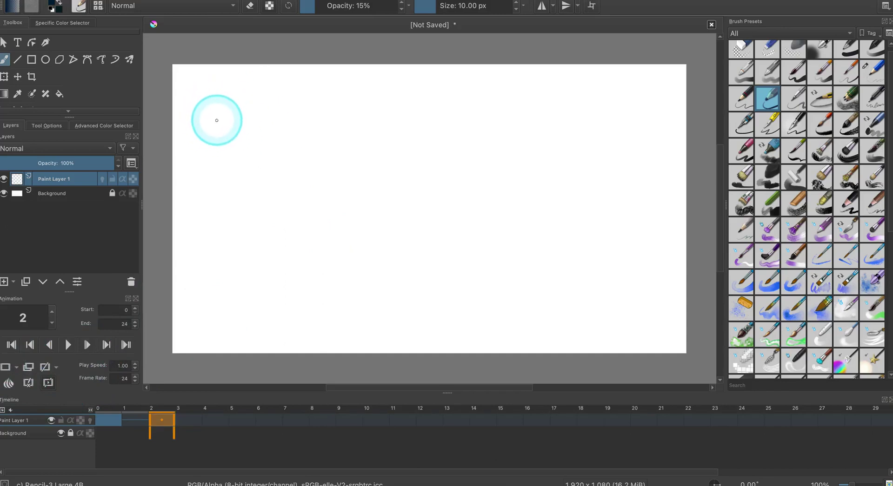
mouse_move(217, 120)
left_mouse_down()
mouse_move(236, 148)
mouse_move(233, 161)
mouse_move(300, 186)
mouse_move(279, 183)
mouse_move(266, 166)
mouse_move(293, 150)
mouse_move(310, 166)
mouse_move(310, 185)
mouse_move(289, 200)
mouse_move(269, 194)
mouse_move(275, 152)
left_mouse_up()
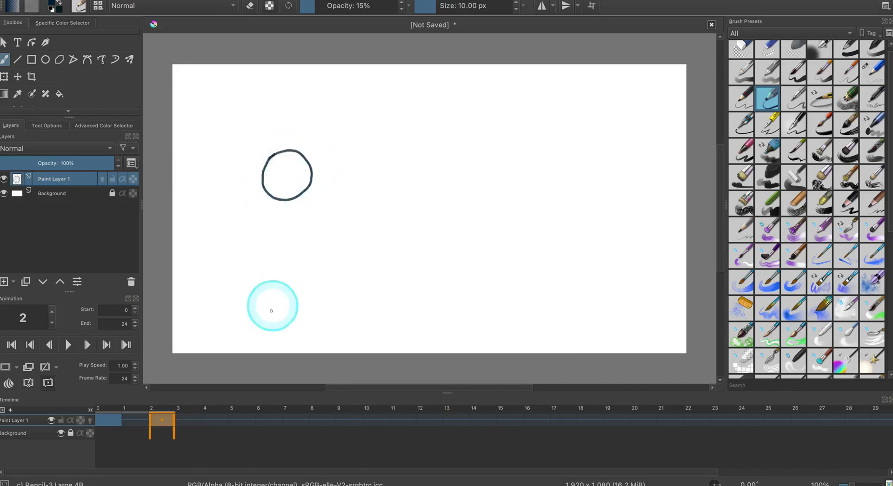
Add a blank keyframe to Paint Layer 1 at frame 4.
left_click(210, 420)
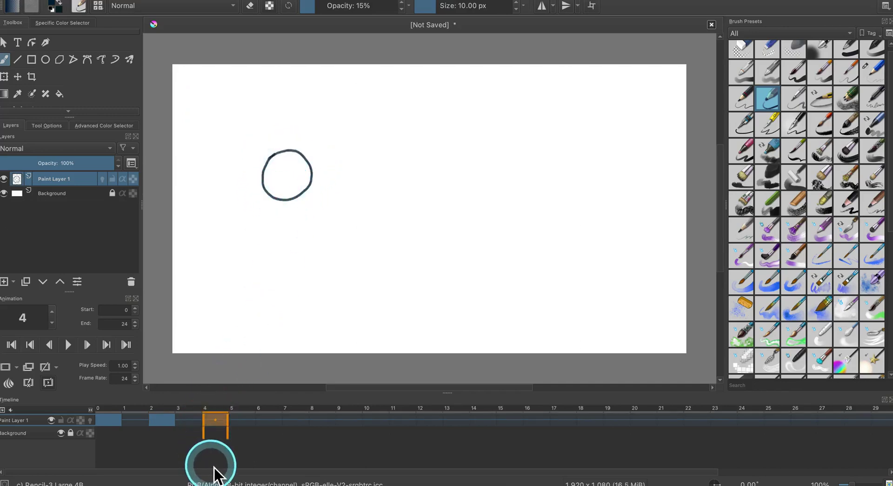
left_click(48, 382)
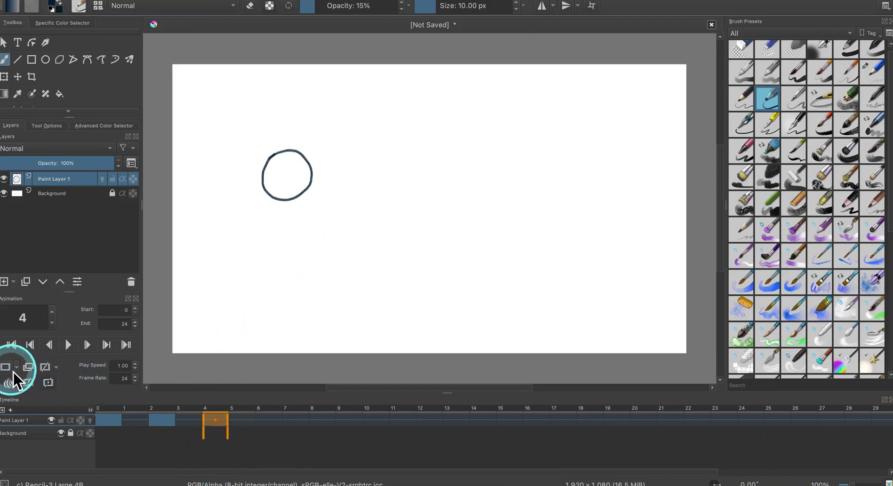
left_click(10, 371)
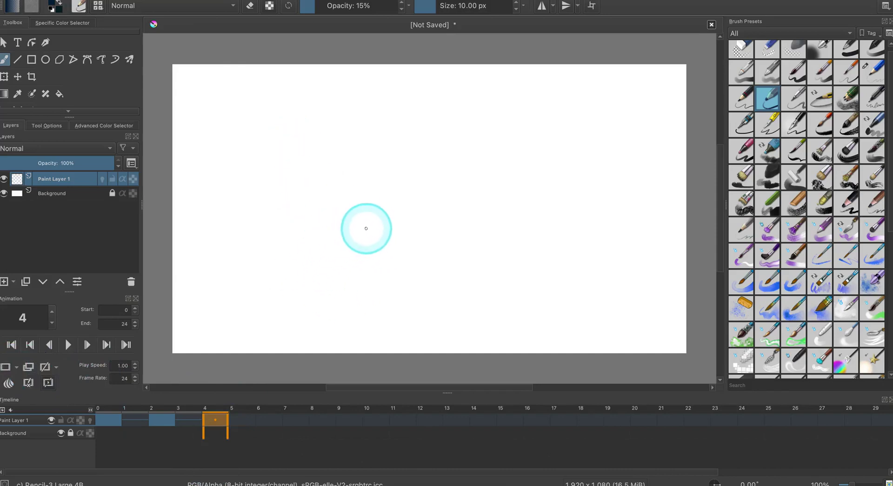
Draw a circle left of the canvas centre on frame 4 and another lower right on a new blank keyframe at frame 6.
mouse_move(355, 215)
left_mouse_down()
mouse_move(385, 207)
mouse_move(397, 231)
mouse_move(389, 248)
mouse_move(361, 253)
mouse_move(346, 240)
mouse_move(353, 221)
left_mouse_up()
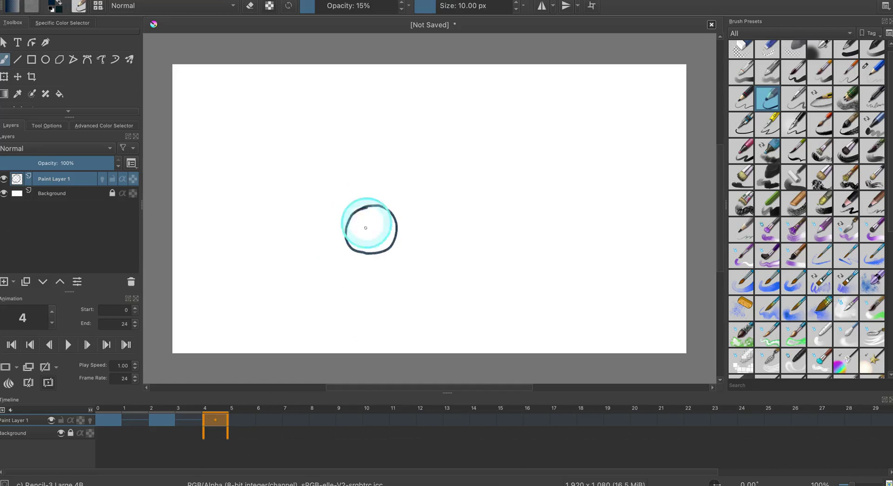
left_click(260, 421)
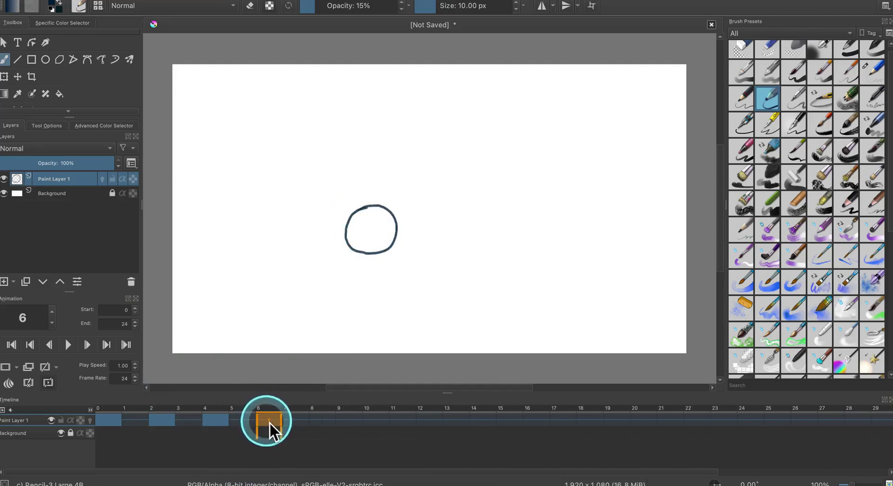
left_click(10, 368)
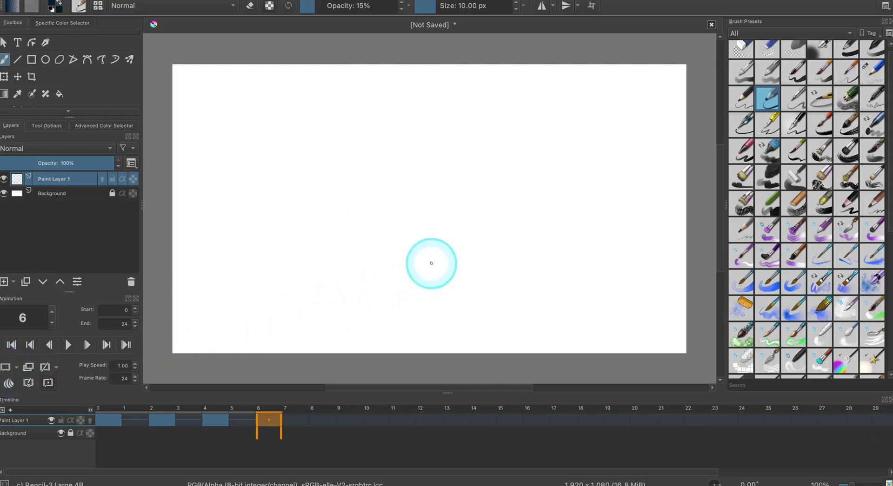
mouse_move(429, 252)
left_mouse_down()
mouse_move(460, 262)
mouse_move(460, 288)
mouse_move(436, 297)
mouse_move(418, 287)
mouse_move(433, 252)
left_mouse_up()
mouse_move(421, 332)
left_mouse_down()
mouse_move(392, 299)
mouse_move(355, 345)
left_mouse_up()
Play the animation from frame 0 to check the circle's motion, stopping and restarting playback before ending it.
left_click(312, 420)
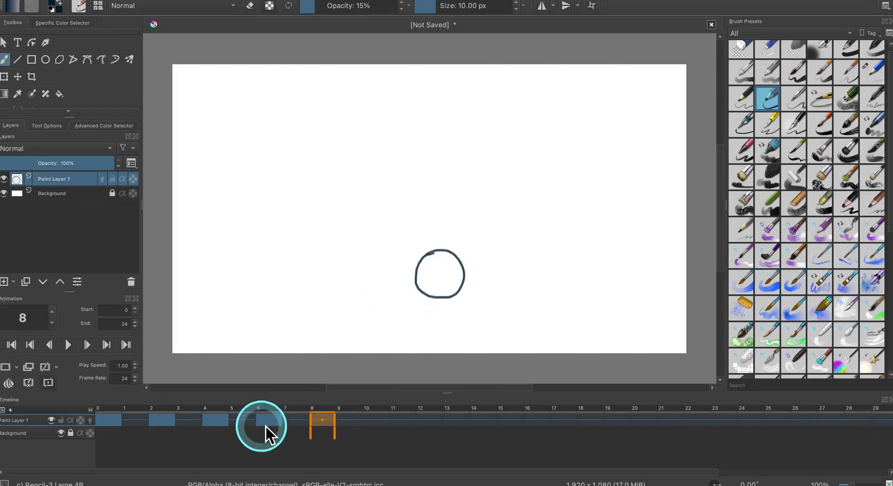
left_click(101, 411)
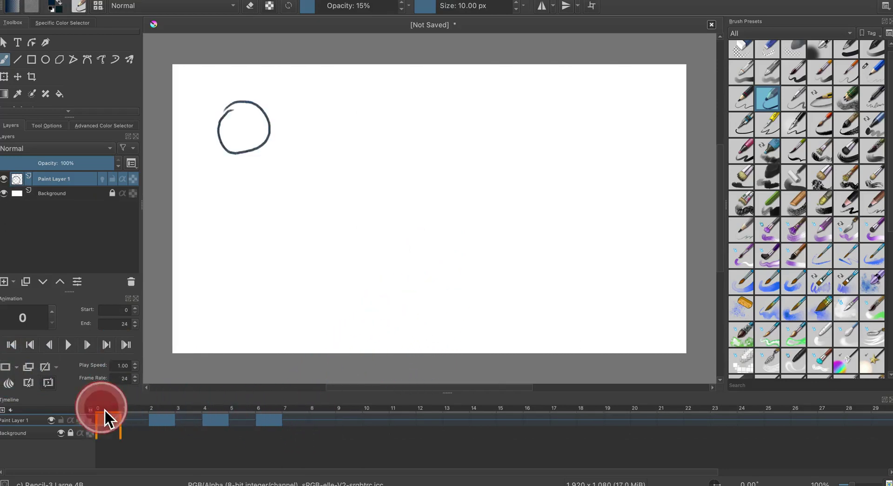
left_click(115, 417)
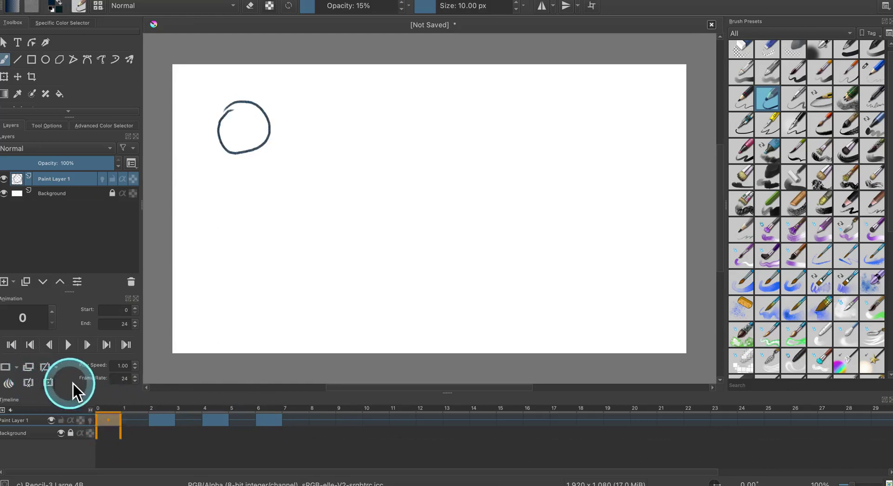
left_click(69, 347)
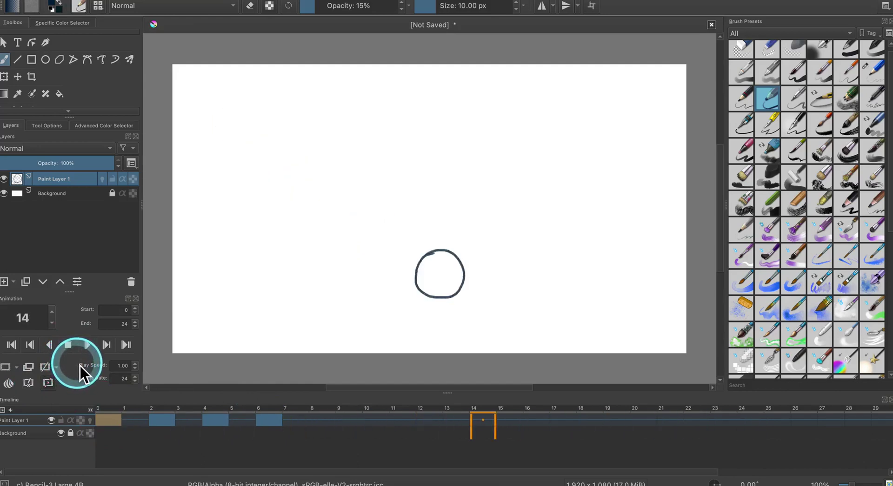
left_click(258, 412)
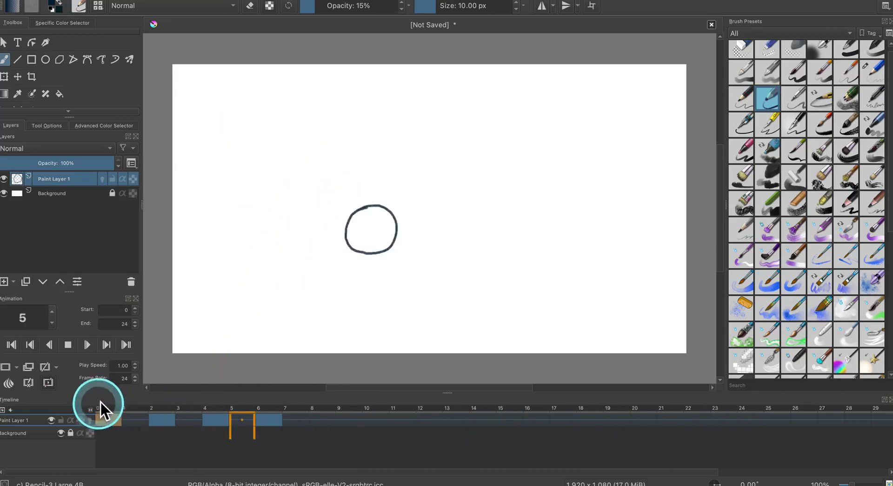
left_click(69, 345)
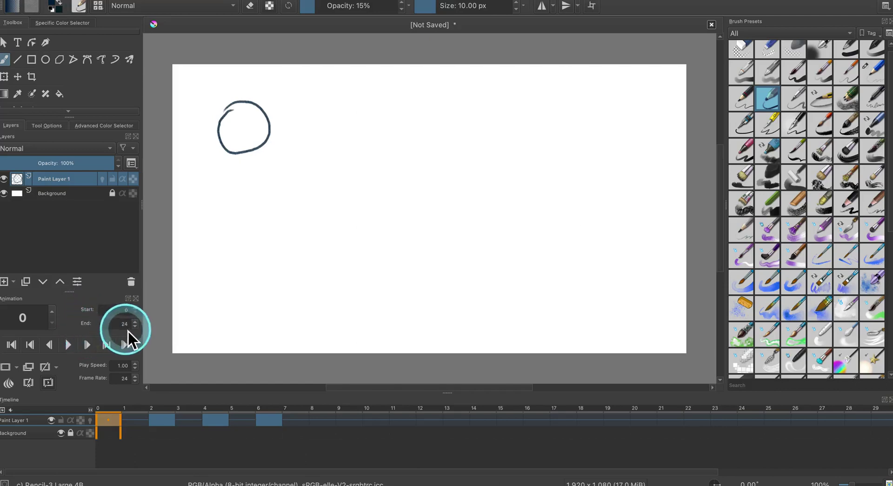
left_click(70, 346)
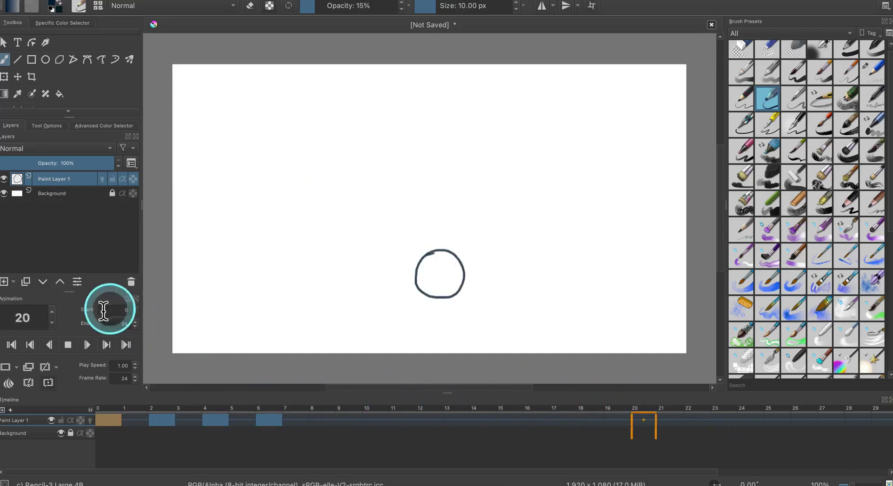
left_click(69, 345)
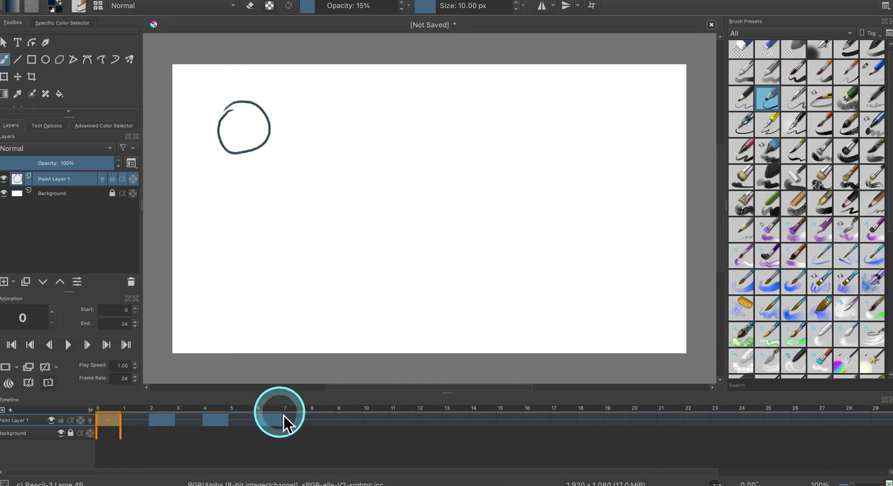
Add a blank keyframe to Paint Layer 1 at frame 8 and turn on the layer's onion skins.
left_click(317, 413)
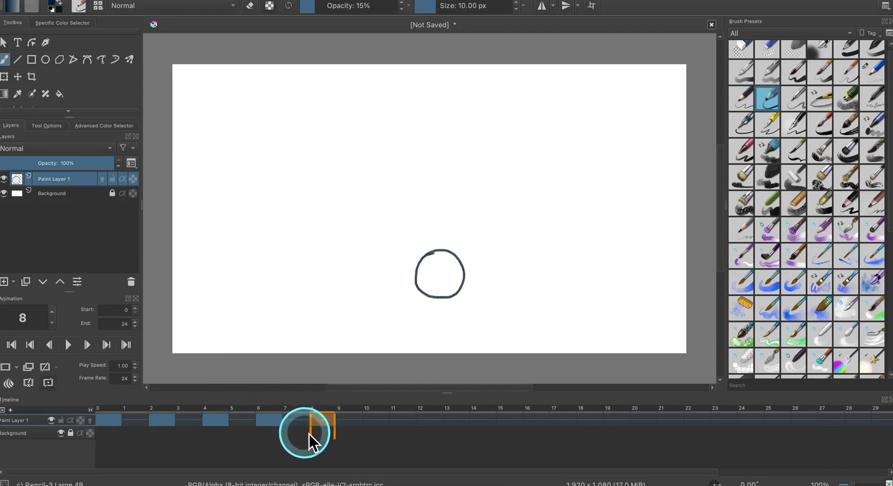
left_click(9, 370)
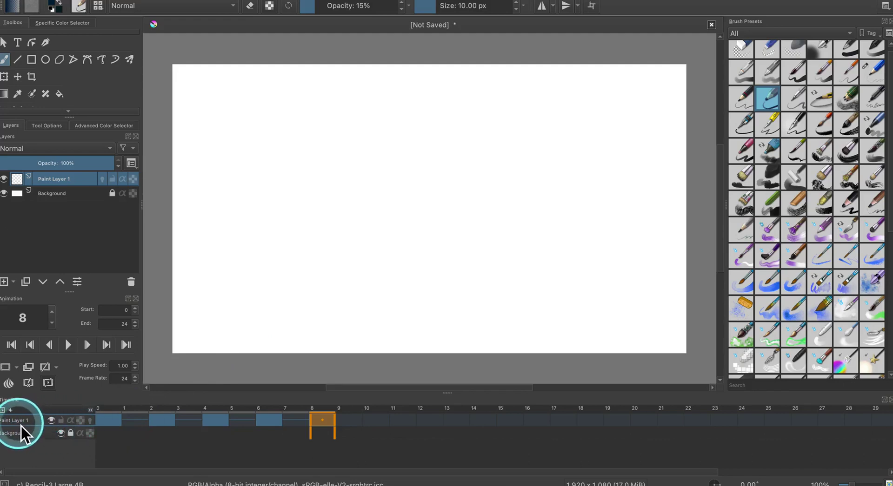
left_click(54, 423)
left_click(54, 424)
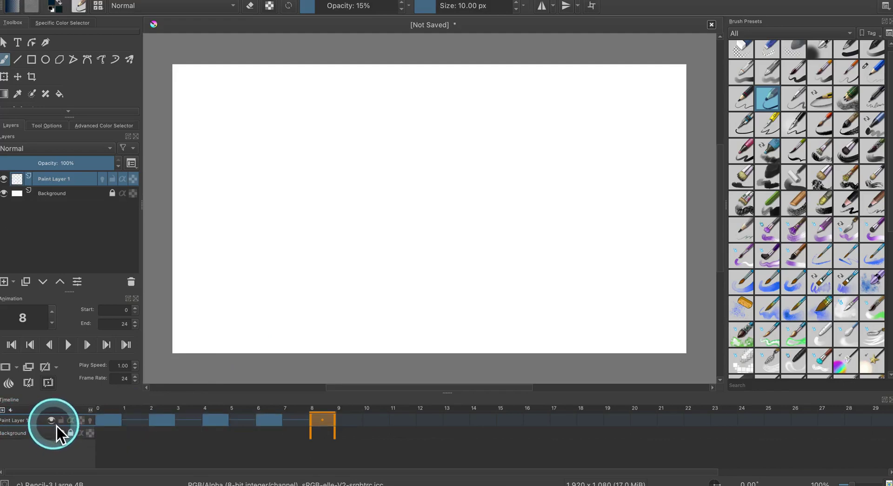
left_click(92, 421)
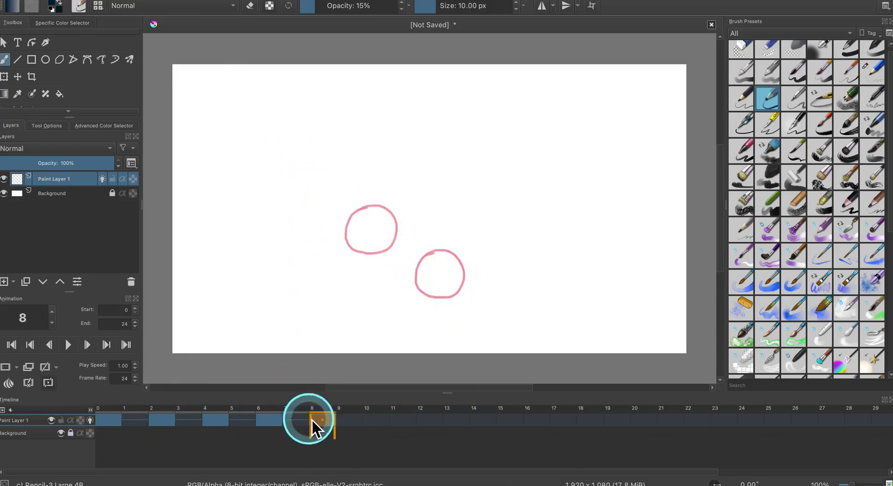
Scrub back from frame 8 to frames 4 and 3 to compare the onion skins of the neighbouring drawings.
mouse_move(314, 408)
left_mouse_down()
mouse_move(179, 412)
mouse_move(206, 417)
left_mouse_up()
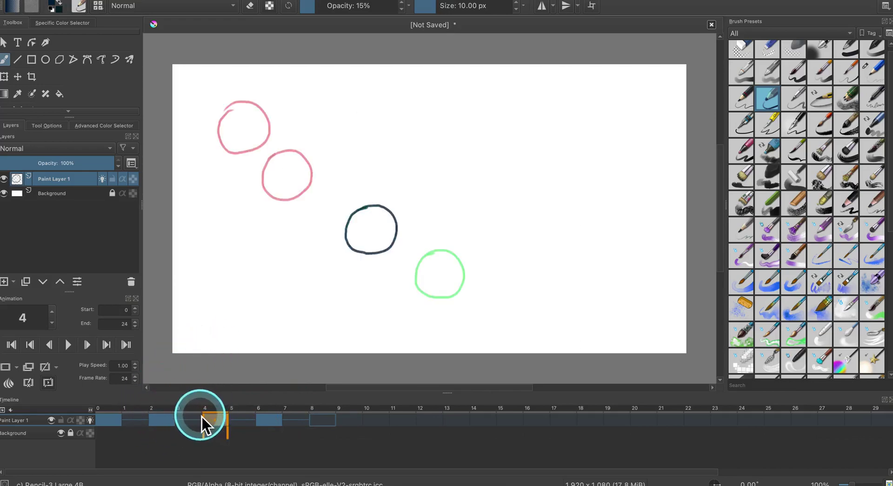
left_click(200, 416)
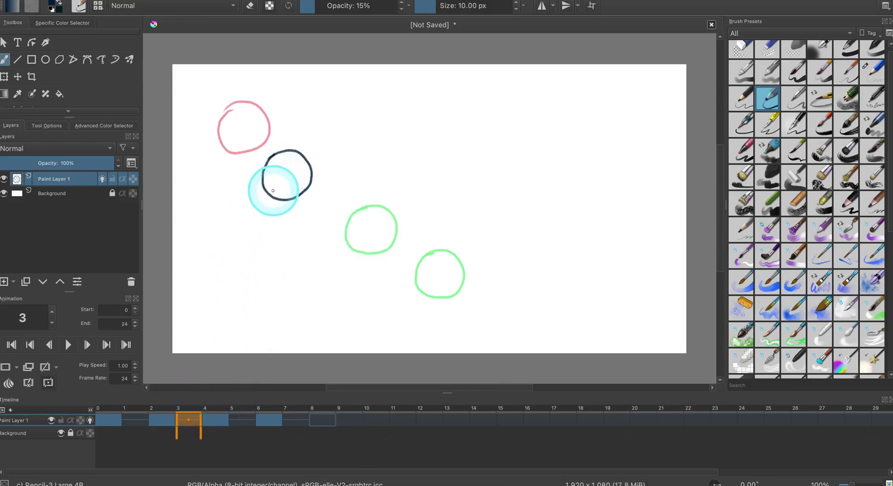
mouse_move(259, 145)
left_mouse_down()
mouse_move(233, 120)
mouse_move(281, 165)
mouse_move(268, 169)
mouse_move(283, 155)
mouse_move(279, 170)
left_mouse_up()
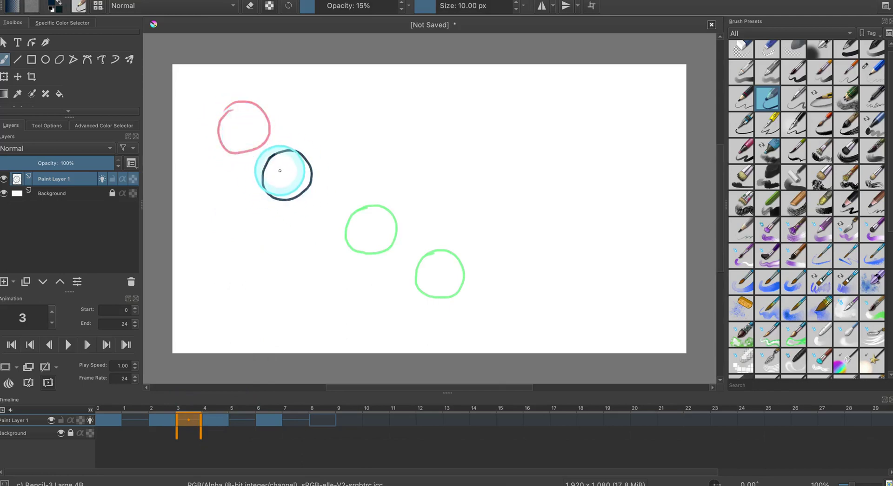
left_click(215, 411)
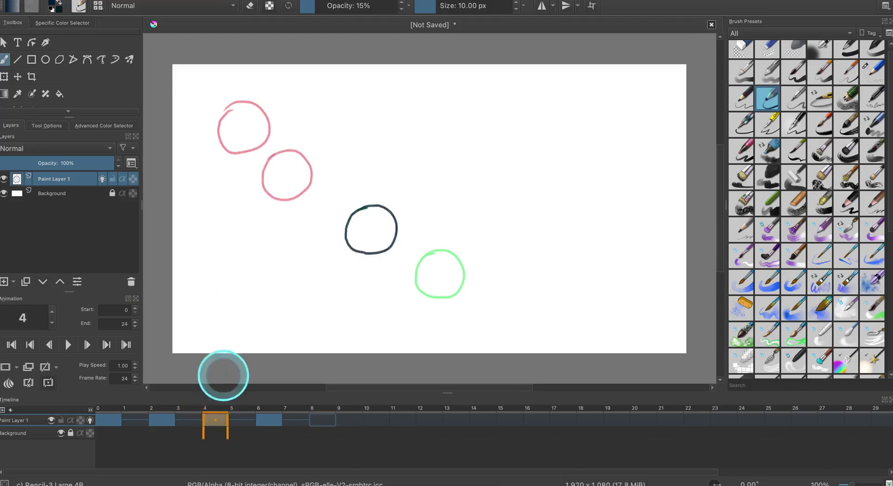
mouse_move(223, 376)
left_mouse_down()
mouse_move(329, 229)
mouse_move(460, 267)
mouse_move(408, 306)
mouse_move(413, 296)
mouse_move(396, 294)
mouse_move(380, 241)
mouse_move(442, 277)
mouse_move(445, 267)
left_mouse_up()
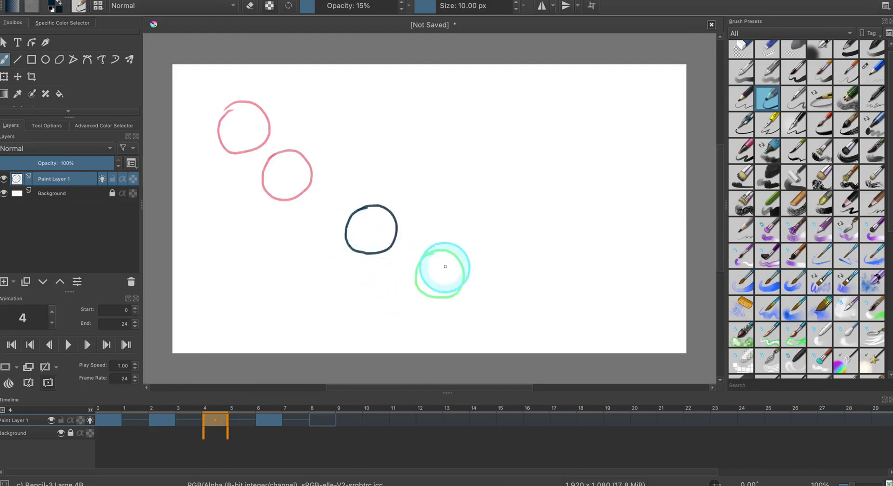
Draw a circle on frame 8, just right of and slightly higher than the frame 6 circle.
left_click(320, 419)
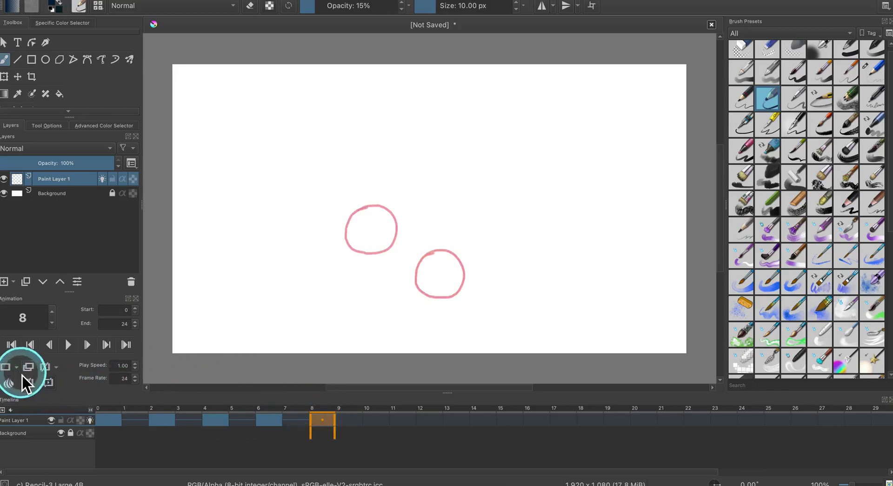
left_click(9, 370)
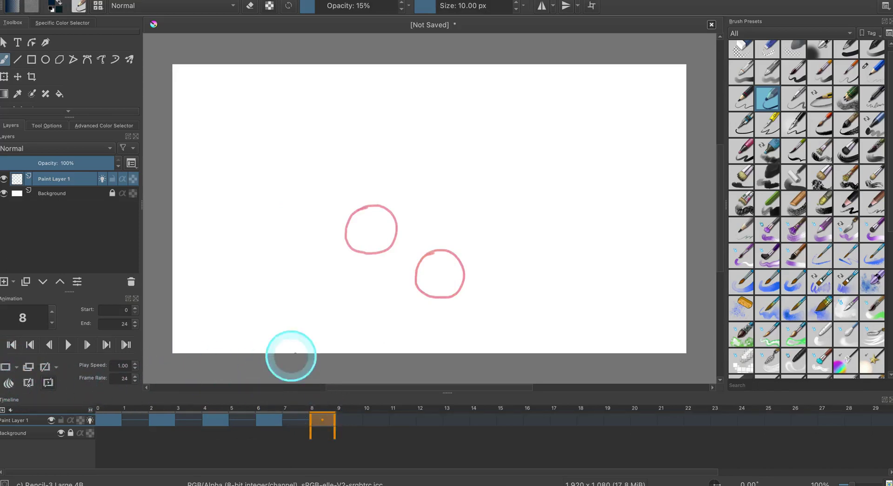
left_click(467, 251)
mouse_move(467, 251)
left_mouse_down()
mouse_move(486, 242)
mouse_move(511, 271)
mouse_move(482, 291)
mouse_move(461, 278)
mouse_move(467, 251)
left_mouse_up()
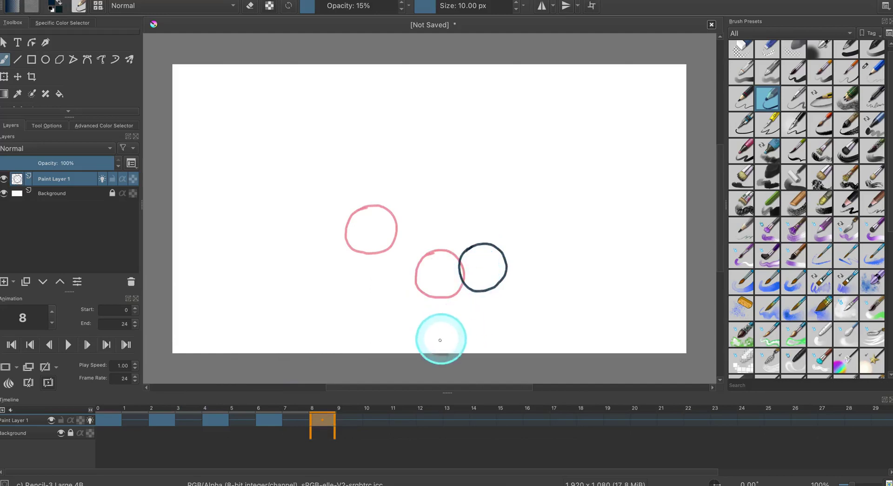
Add a blank keyframe at frame 10 and draw a circle above and to the right of the frame 8 circle.
left_click(369, 417)
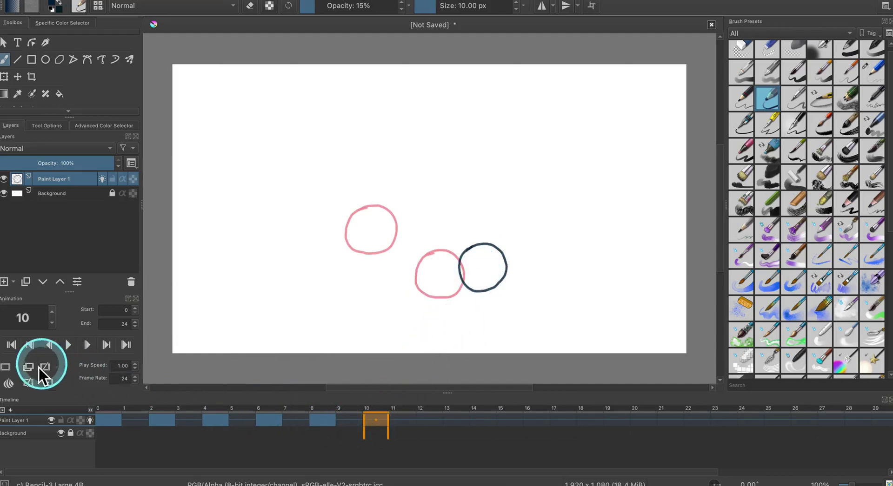
left_click(11, 371)
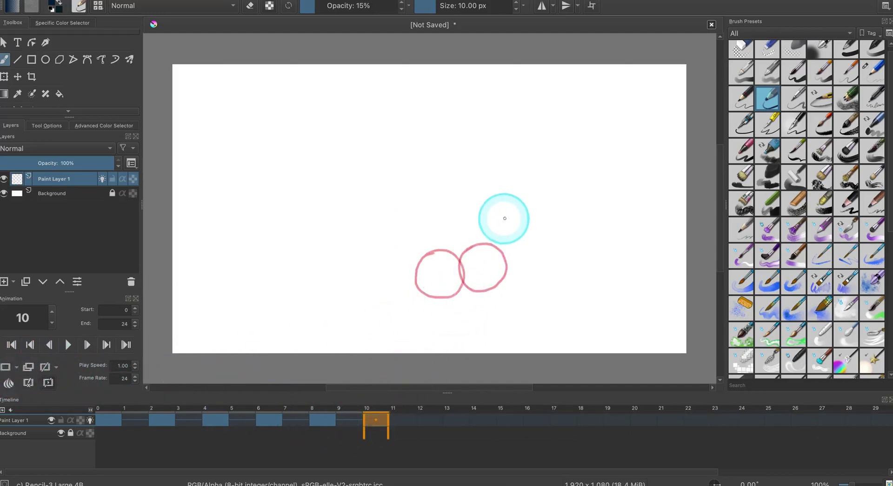
mouse_move(500, 213)
left_mouse_down()
mouse_move(523, 213)
mouse_move(534, 227)
mouse_move(525, 257)
mouse_move(494, 259)
mouse_move(484, 242)
mouse_move(501, 213)
left_mouse_up()
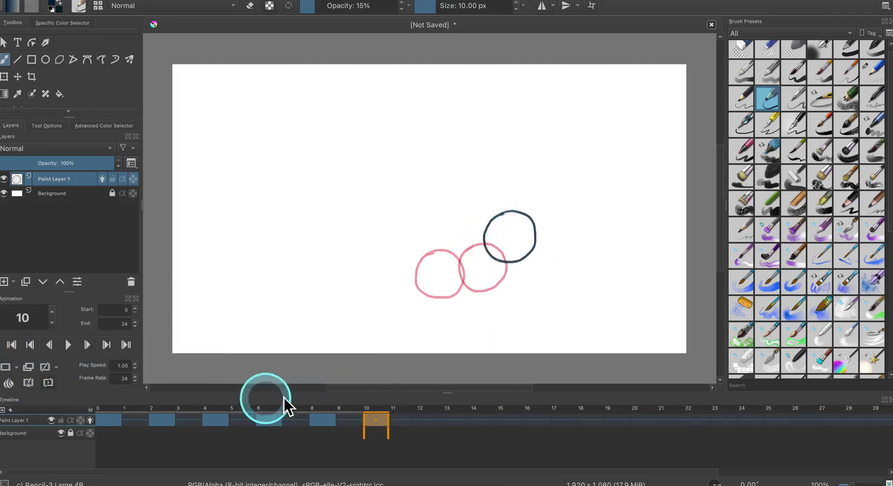
Add a blank keyframe at frame 12 and draw a slightly oval circle above and to the right of the frame 10 circle.
left_click(423, 421)
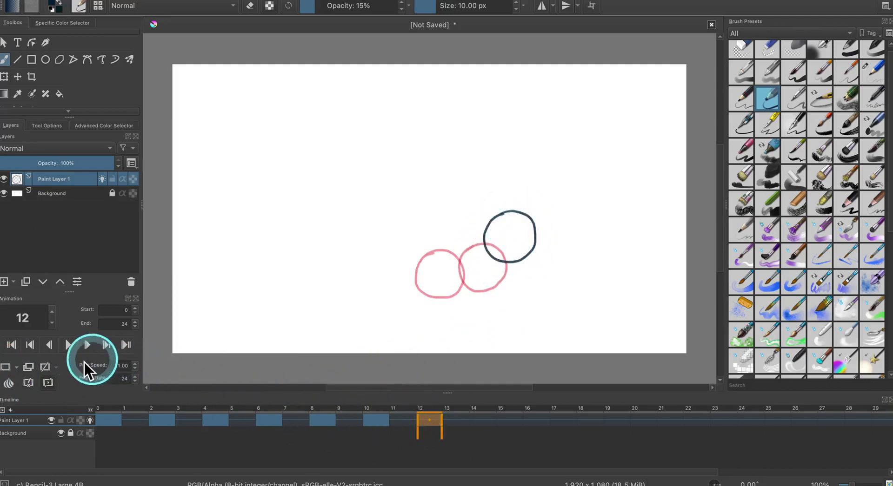
left_click(12, 370)
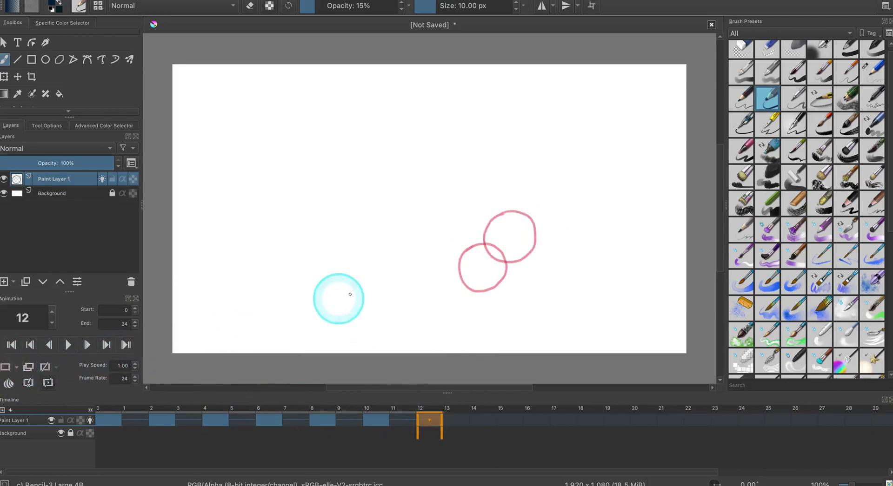
mouse_move(527, 188)
left_mouse_down()
mouse_move(556, 181)
mouse_move(568, 200)
mouse_move(567, 222)
mouse_move(547, 234)
mouse_move(531, 227)
mouse_move(524, 209)
mouse_move(538, 179)
left_mouse_up()
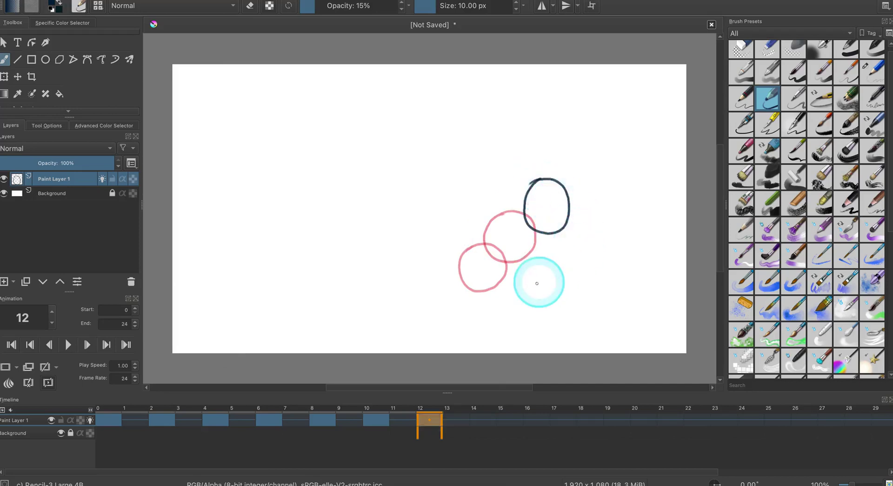
Add a blank keyframe at frame 14 and draw a circle above and slightly left of the frame 12 circle.
left_click(479, 420)
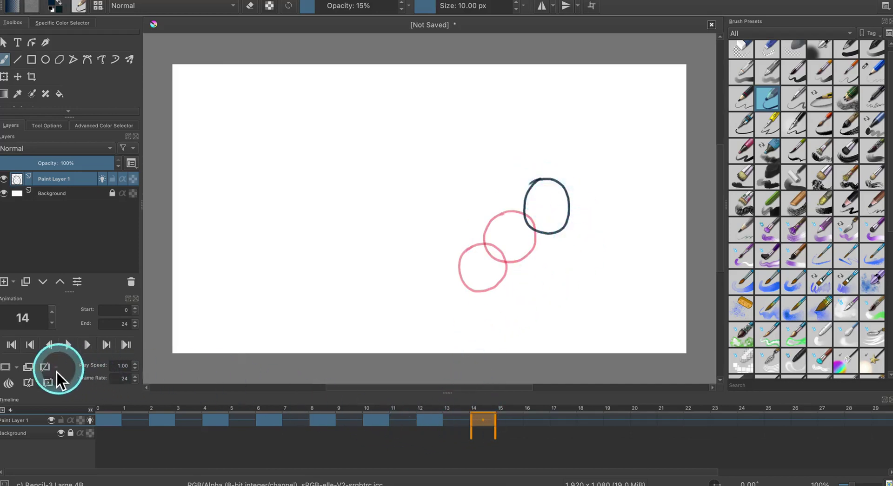
left_click(13, 372)
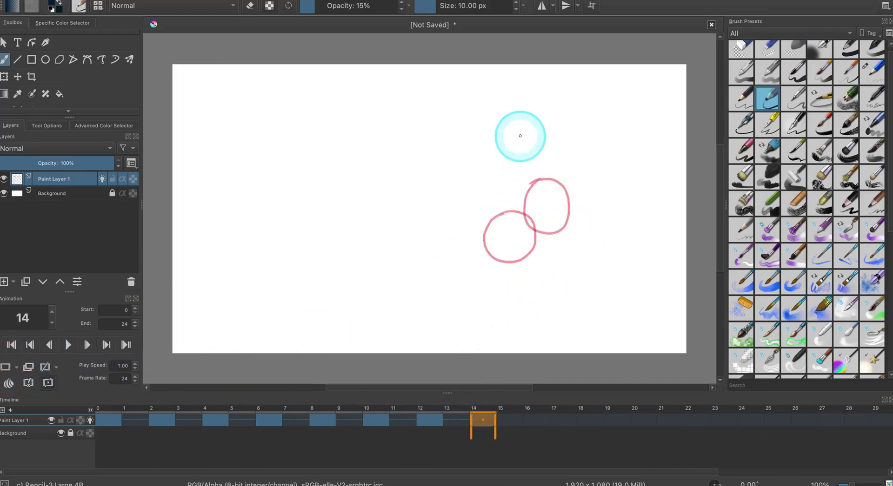
mouse_move(504, 131)
left_mouse_down()
mouse_move(528, 127)
mouse_move(544, 147)
mouse_move(536, 172)
mouse_move(504, 172)
mouse_move(493, 153)
mouse_move(507, 125)
left_mouse_up()
Add a blank keyframe to Paint Layer 1 at frame 16.
left_click(534, 419)
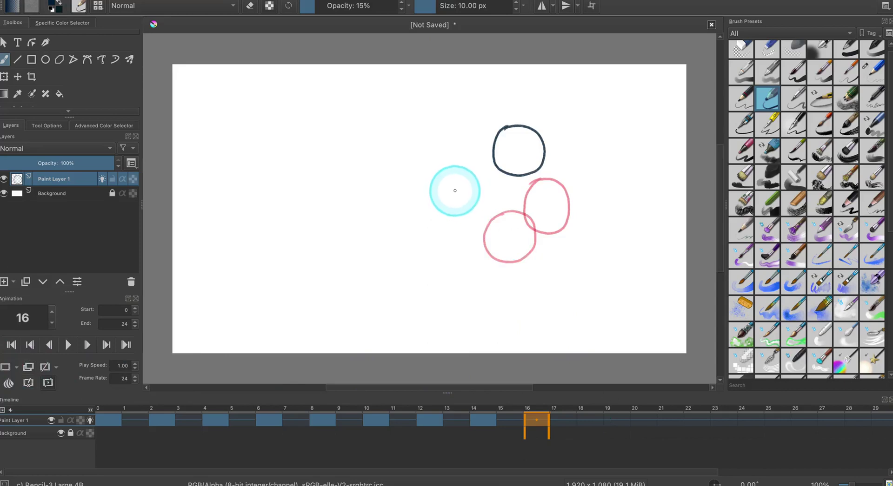
key("Right")
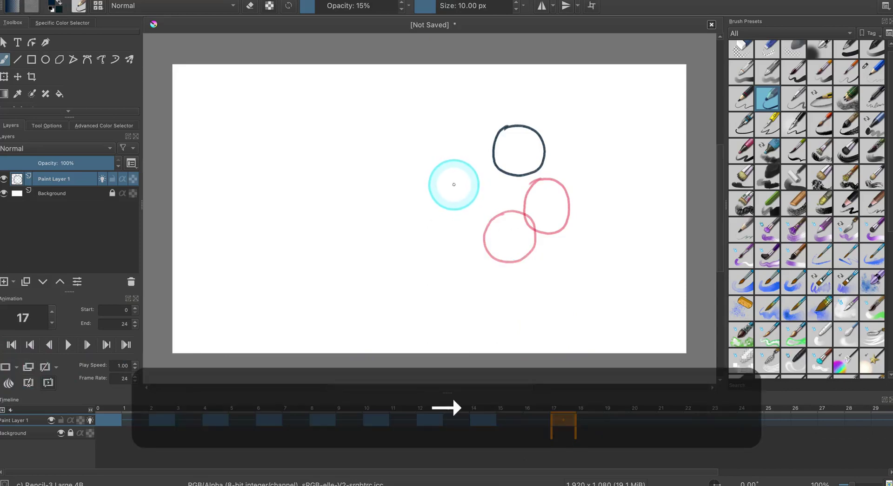
key("Left")
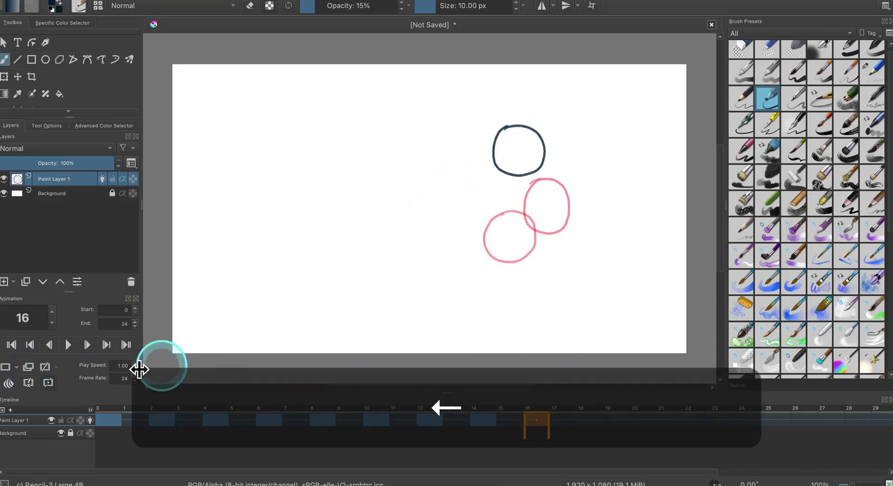
left_click(5, 367)
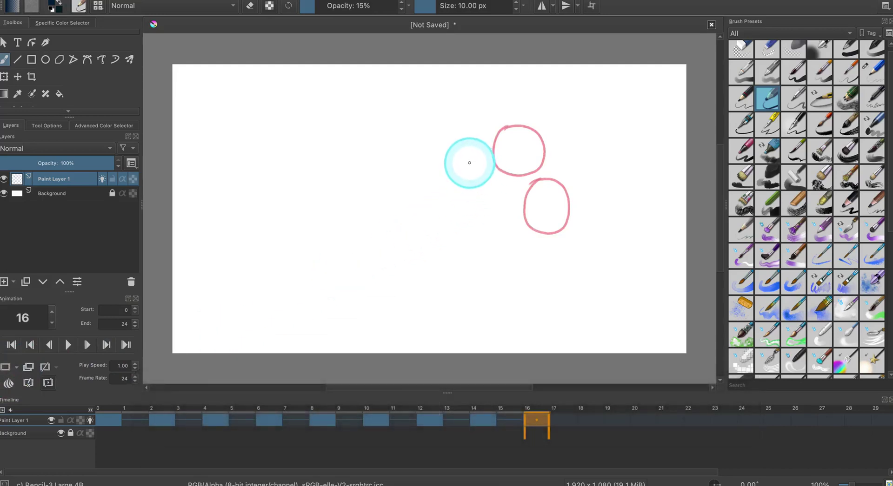
Draw a circle on frame 16, to the left of and slightly above the frame 14 circle.
key("Right")
key("Left")
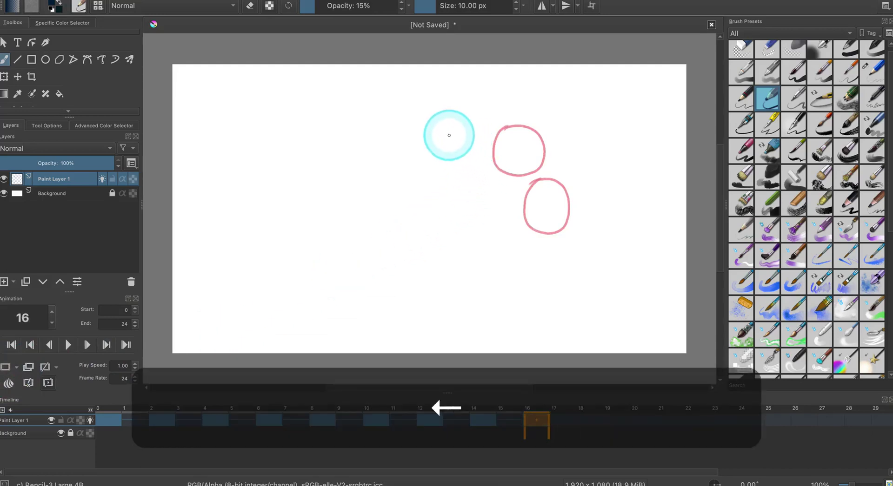
mouse_move(454, 117)
left_mouse_down()
mouse_move(484, 119)
mouse_move(491, 148)
mouse_move(446, 159)
mouse_move(439, 135)
mouse_move(461, 113)
left_mouse_up()
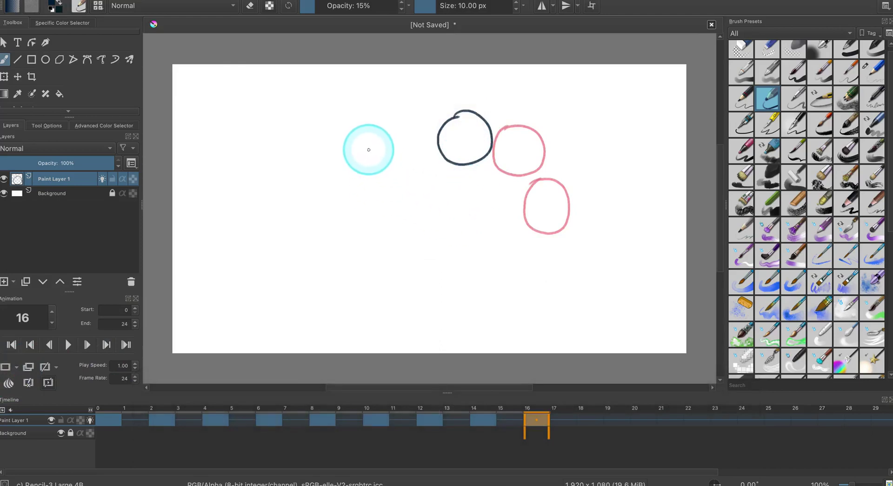
Add a blank keyframe at frame 18 and draw a circle to the left of and slightly below the frame 16 circle.
key("Right")
key("Right")
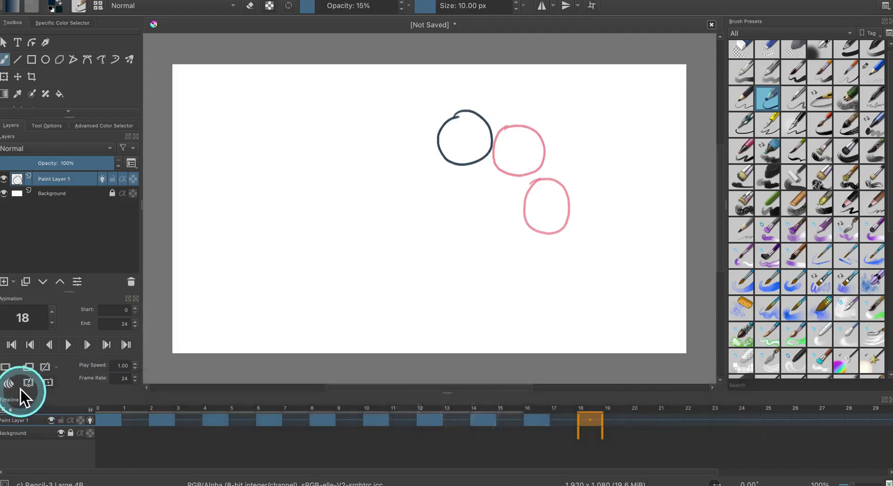
left_click(9, 370)
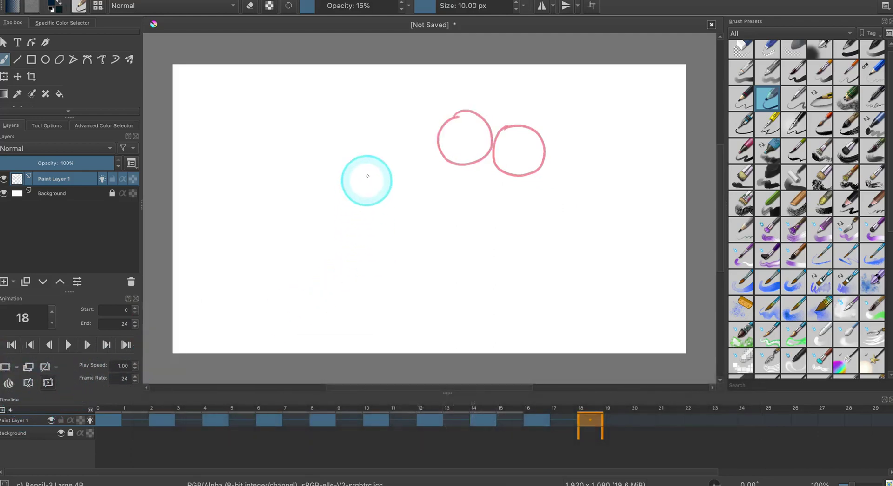
mouse_move(383, 130)
left_mouse_down()
mouse_move(401, 131)
mouse_move(407, 163)
mouse_move(372, 171)
mouse_move(362, 146)
mouse_move(378, 129)
left_mouse_up()
Add a blank keyframe at frame 20 and draw a circle below and to the left of the frame 18 circle.
key("Right")
key("Right")
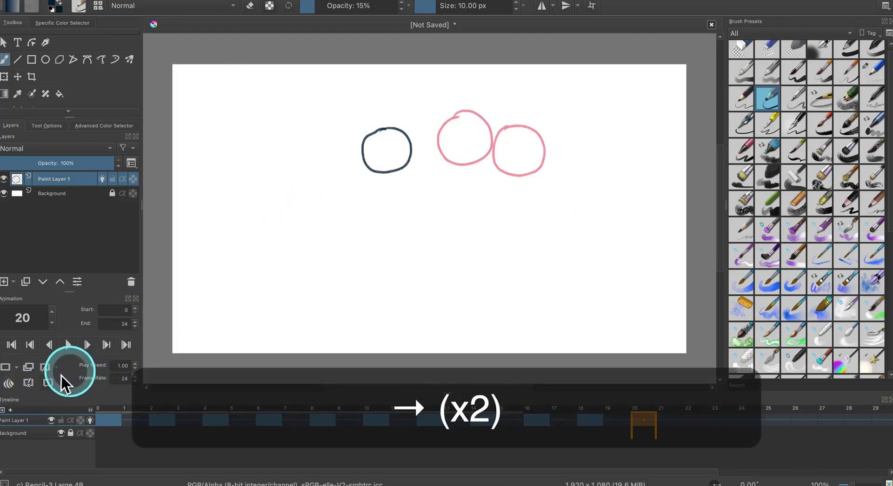
left_click(7, 367)
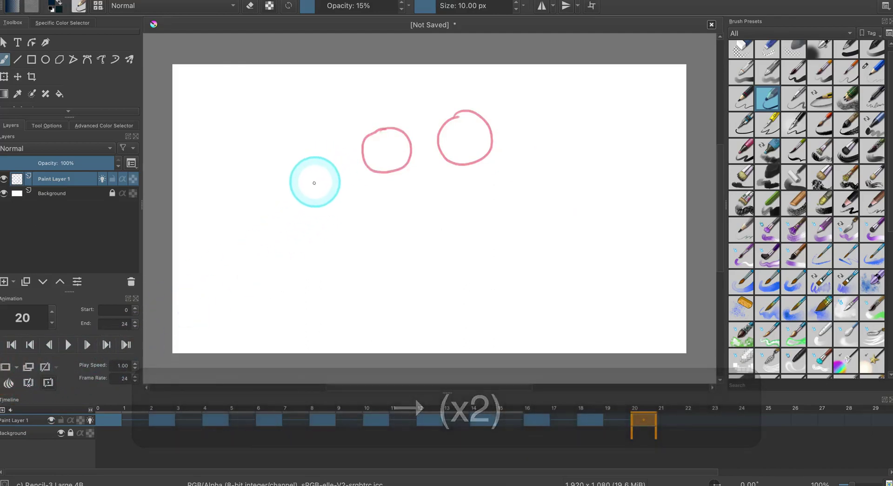
mouse_move(313, 182)
left_mouse_down()
mouse_move(342, 200)
mouse_move(316, 228)
mouse_move(297, 214)
mouse_move(299, 189)
mouse_move(314, 180)
left_mouse_up()
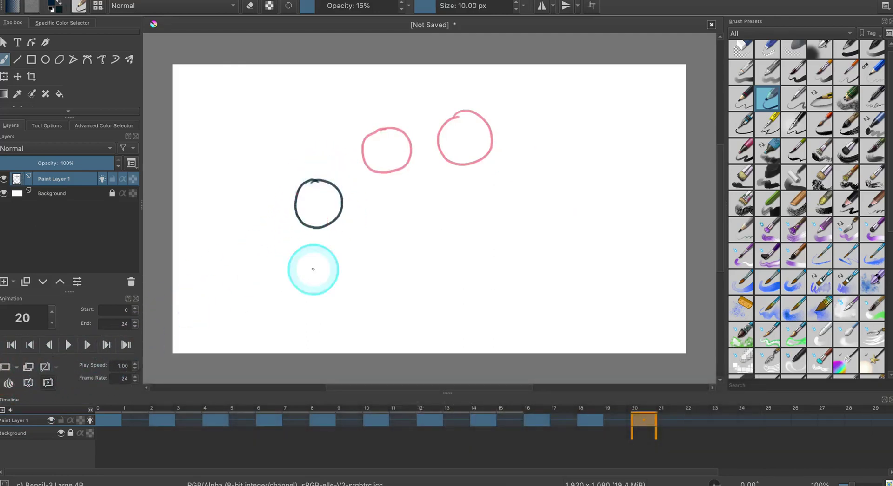
Add a blank keyframe at frame 22 and draw a circle below and slightly left of the frame 20 circle.
key("Right")
key("Right")
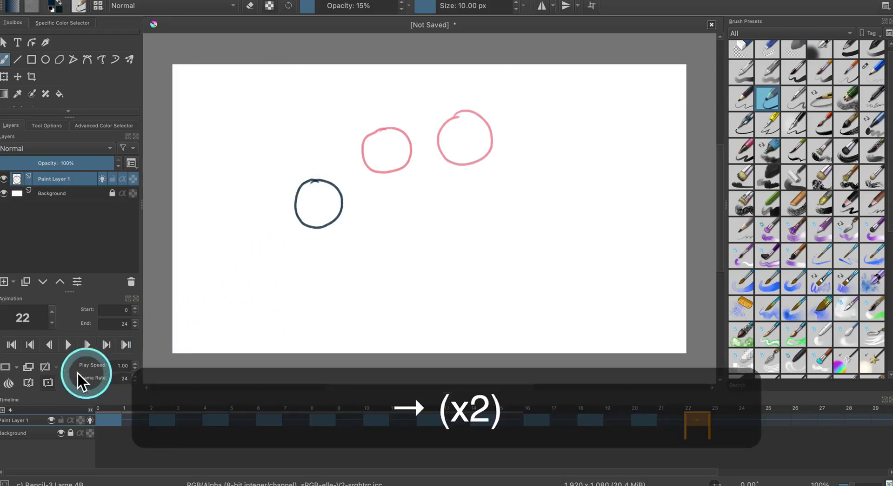
left_click(7, 367)
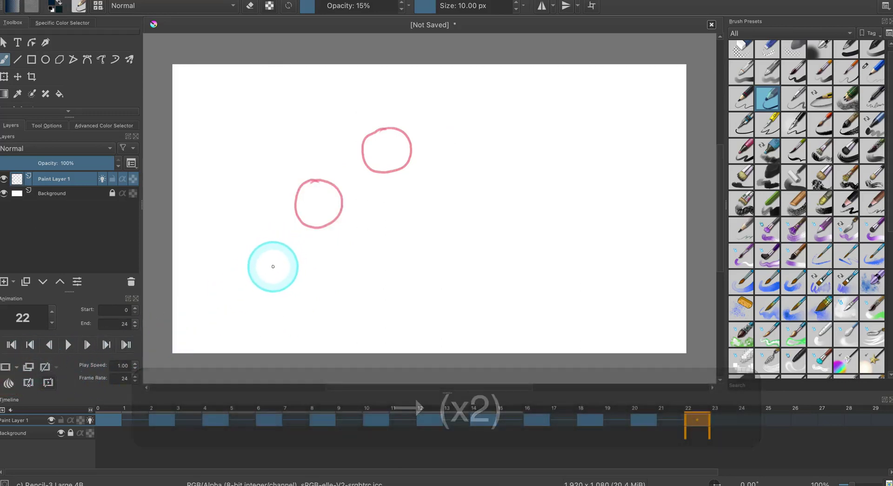
mouse_move(273, 260)
left_mouse_down()
mouse_move(300, 257)
mouse_move(311, 289)
mouse_move(280, 306)
mouse_move(261, 286)
mouse_move(276, 257)
left_mouse_up()
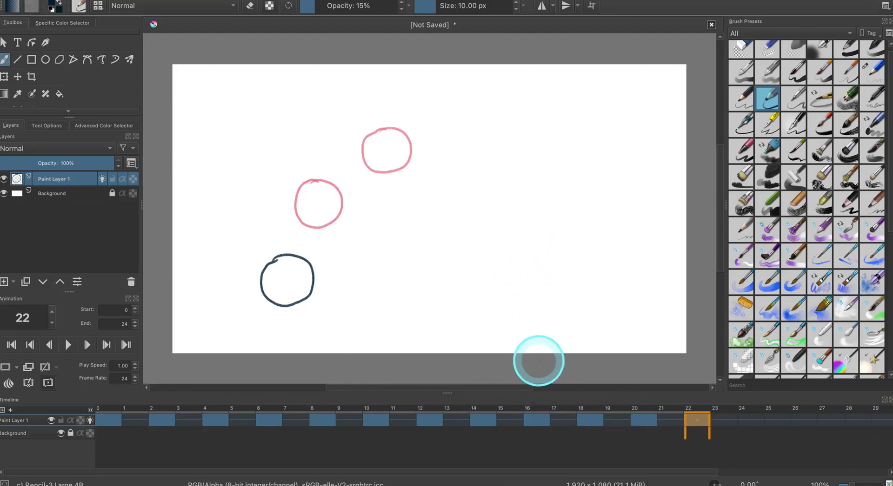
left_click(725, 422)
left_click(693, 423)
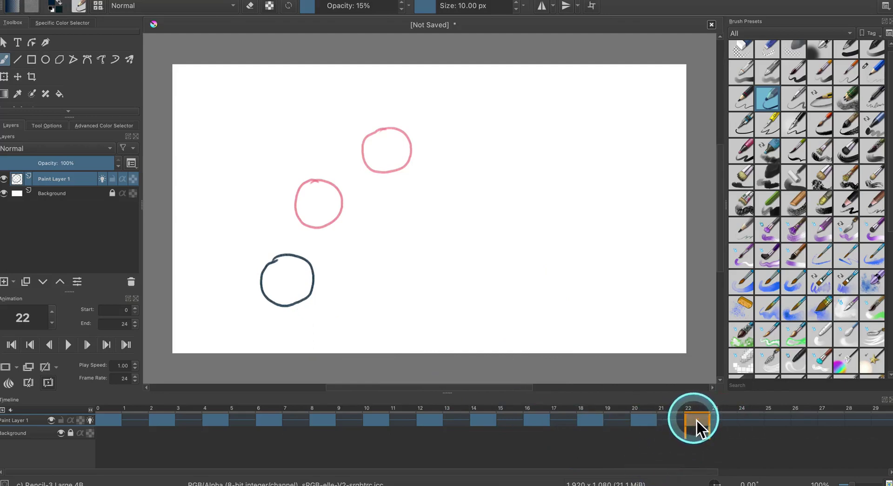
left_click_drag(696, 420, 700, 463)
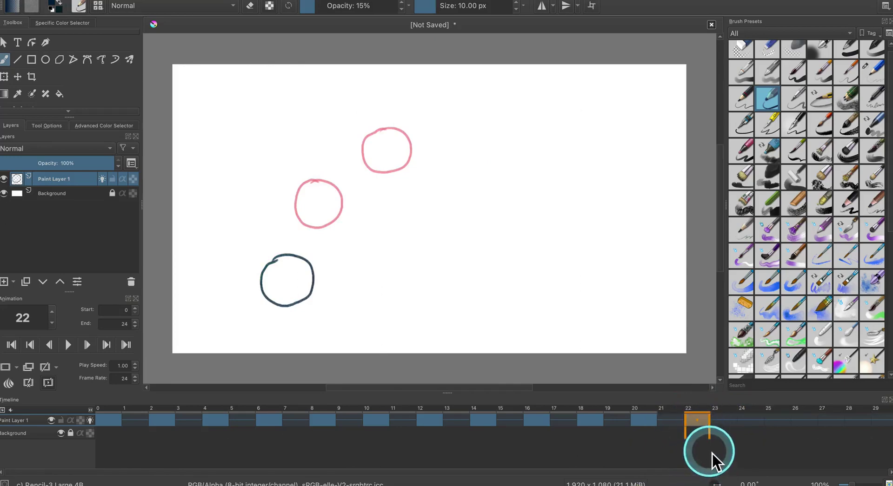
Select the Paint Layer 1 keyframes from frame 16 to frame 20 and shift them one frame earlier.
left_click(643, 423)
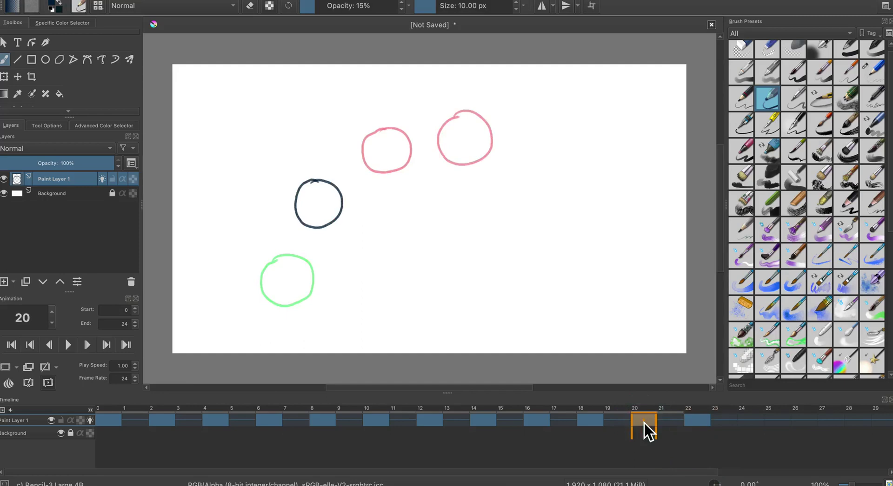
left_click(540, 422, "shift")
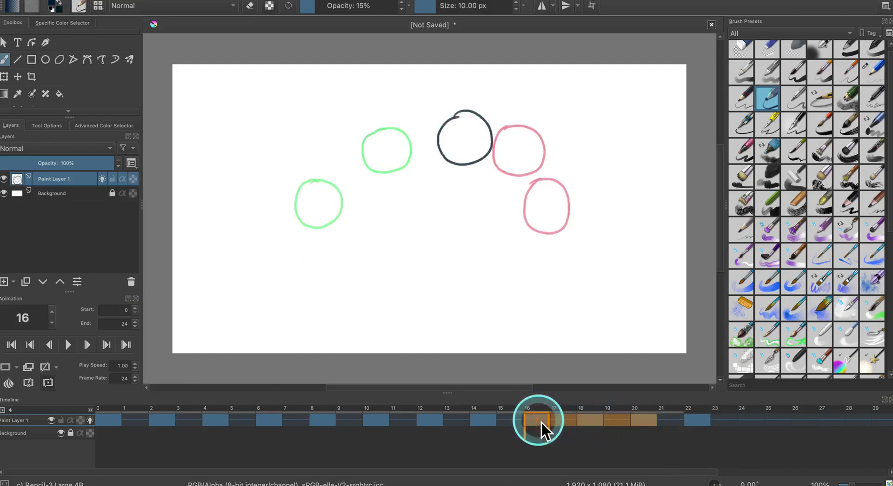
left_click_drag(540, 422, 644, 428)
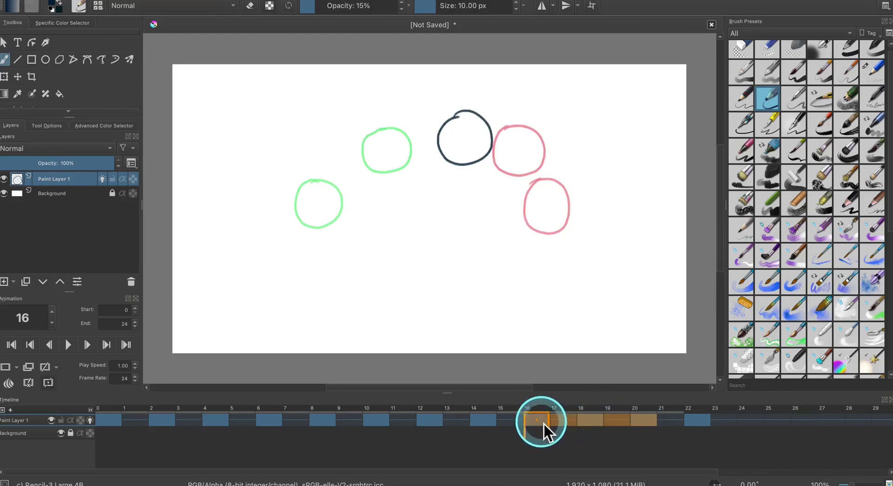
left_click_drag(542, 423, 576, 421)
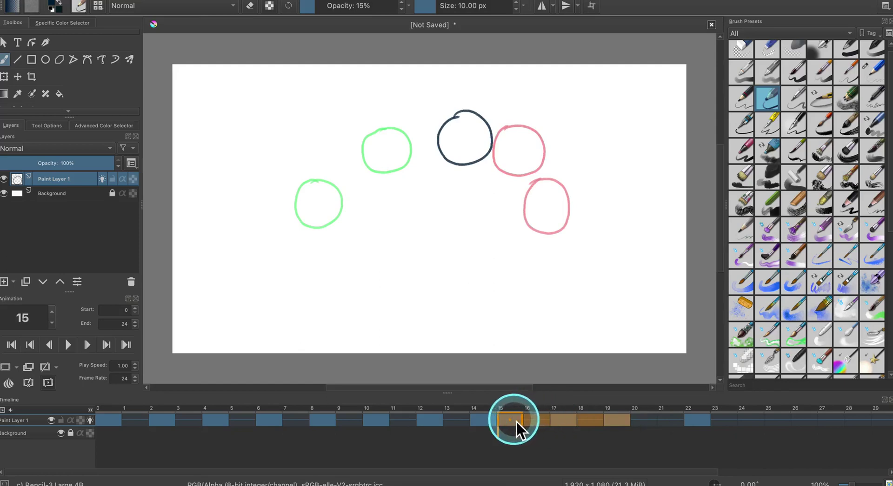
Move the selected block of keyframes to frames 17–21, back to frames 15–19, and finally to frames 16–20.
left_click_drag(516, 420, 566, 423)
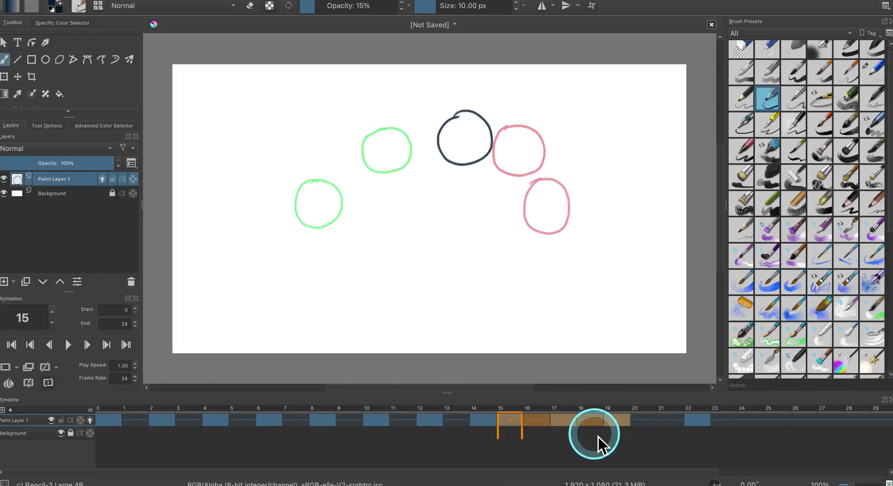
left_click(515, 422)
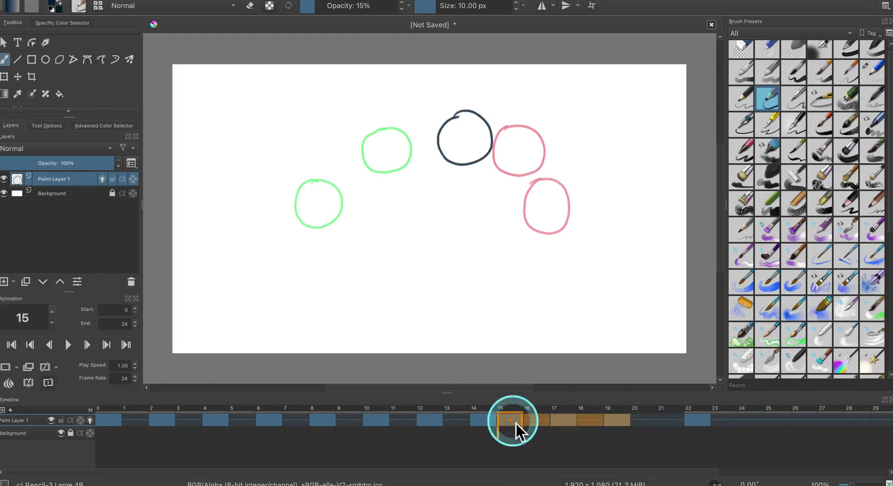
left_click_drag(516, 422, 545, 432)
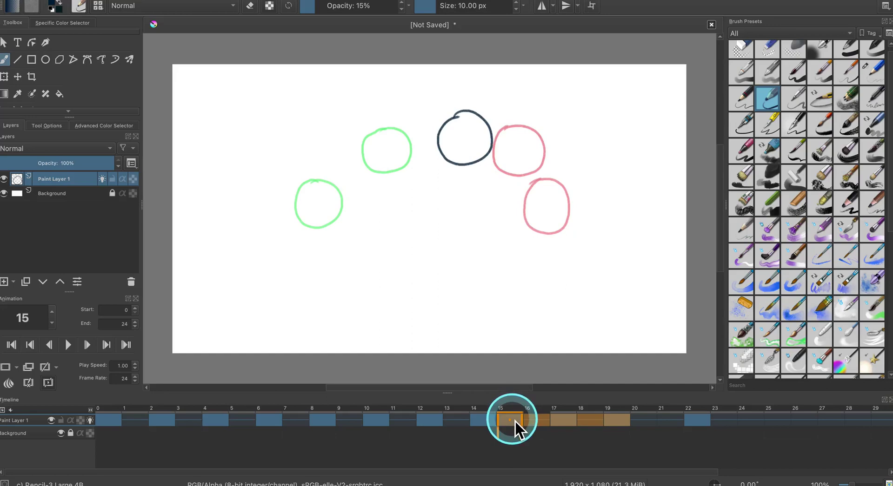
left_click_drag(514, 420, 565, 422)
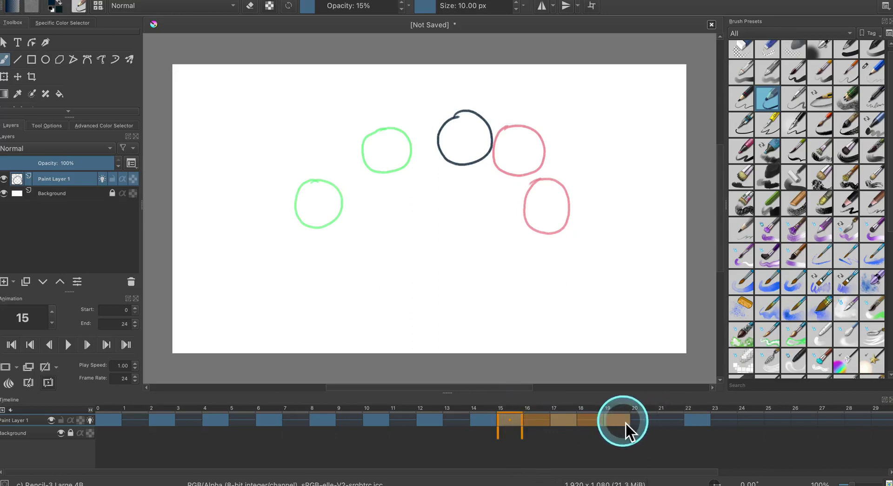
left_click_drag(626, 422, 671, 422)
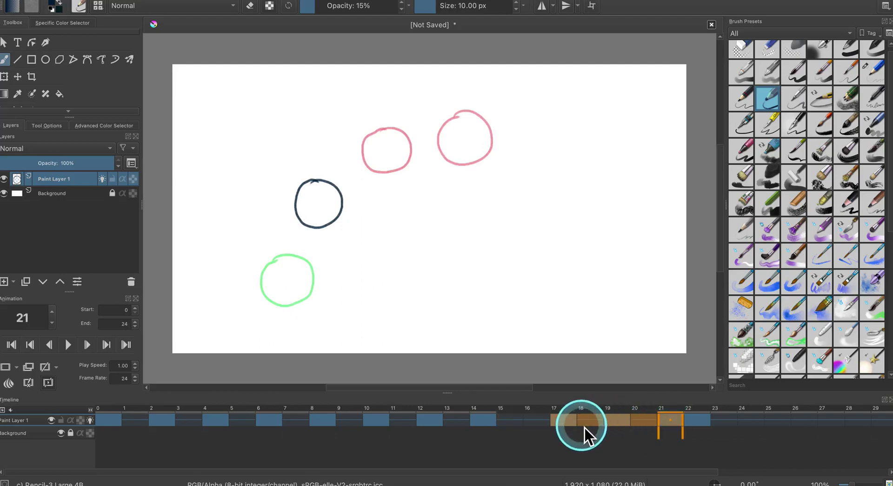
left_click_drag(574, 423, 542, 425)
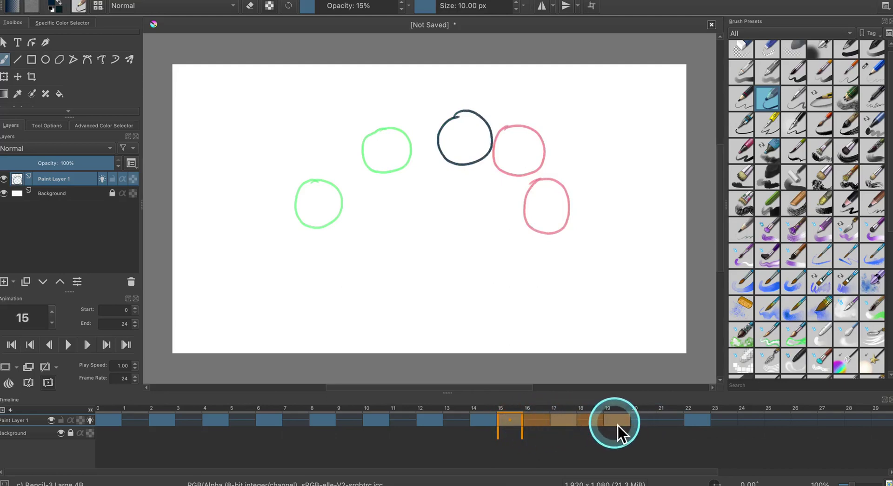
left_click_drag(618, 424, 641, 421)
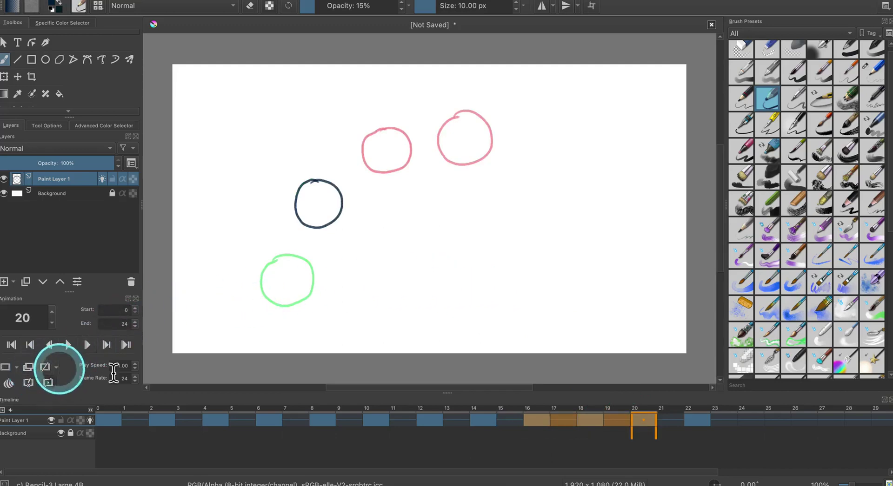
Try to duplicate the frame 22 keyframe onto frame 24 of Paint Layer 1.
left_click(389, 422)
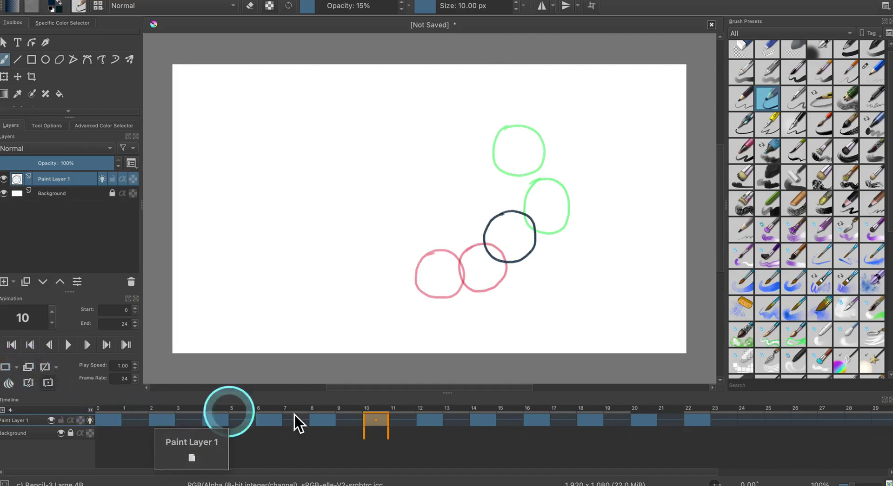
left_click(692, 419)
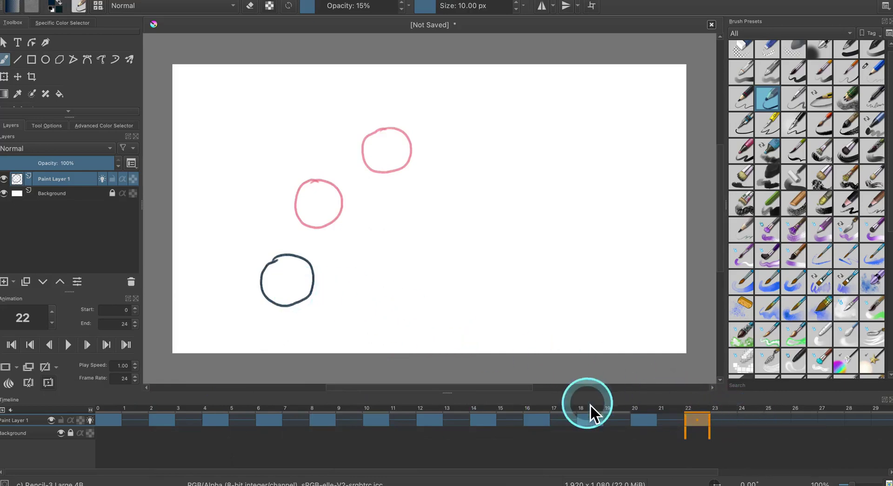
left_click(32, 370)
left_click(275, 313)
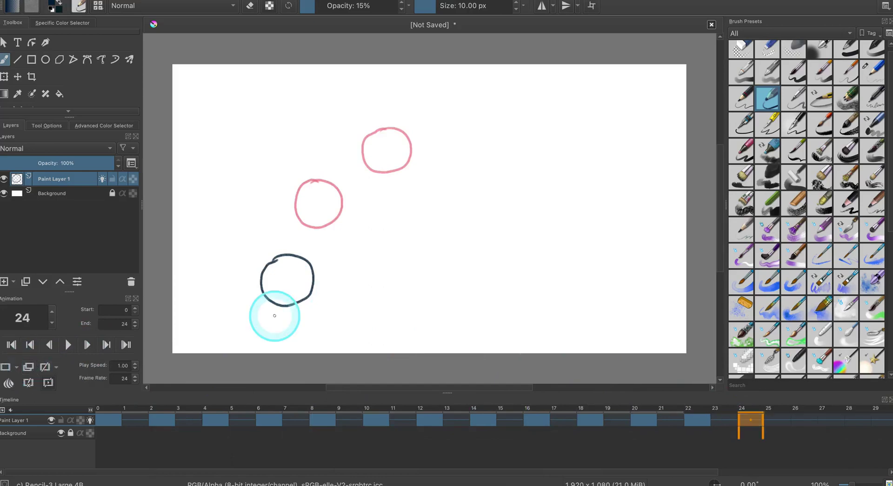
left_click(48, 382)
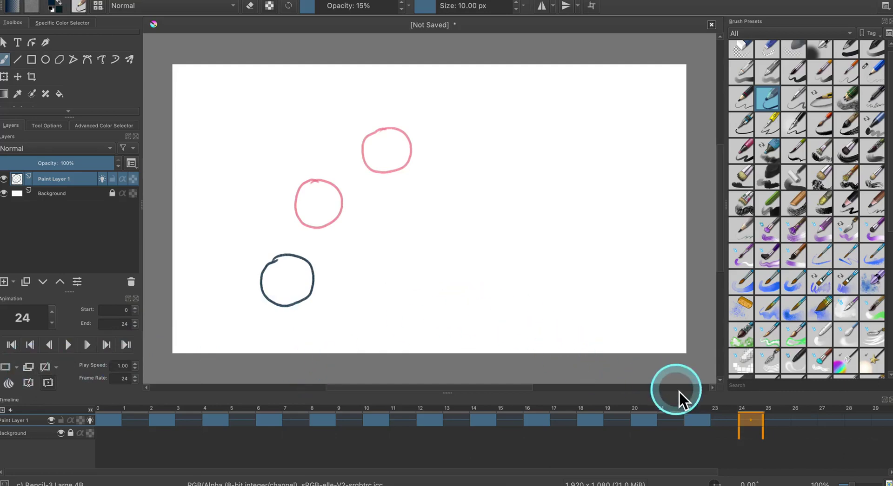
Create a duplicate keyframe at frame 24 that holds a copy of the frame 22 circle.
left_click(695, 420)
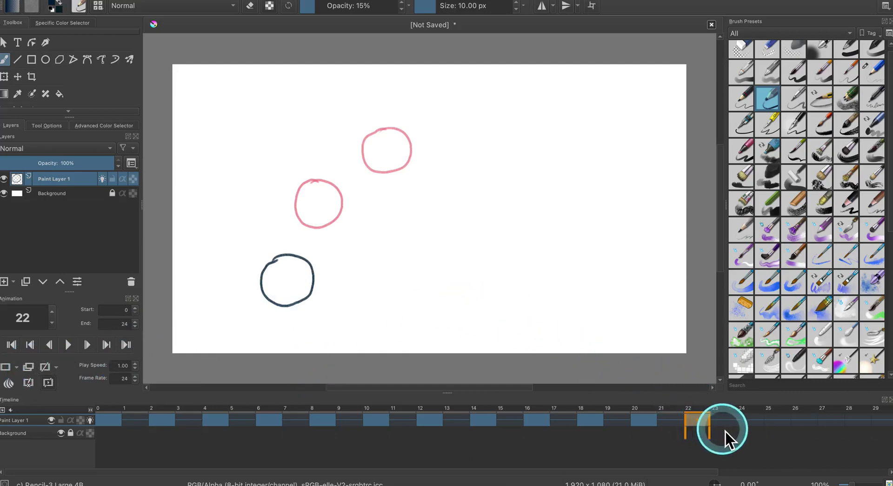
right_click(748, 418)
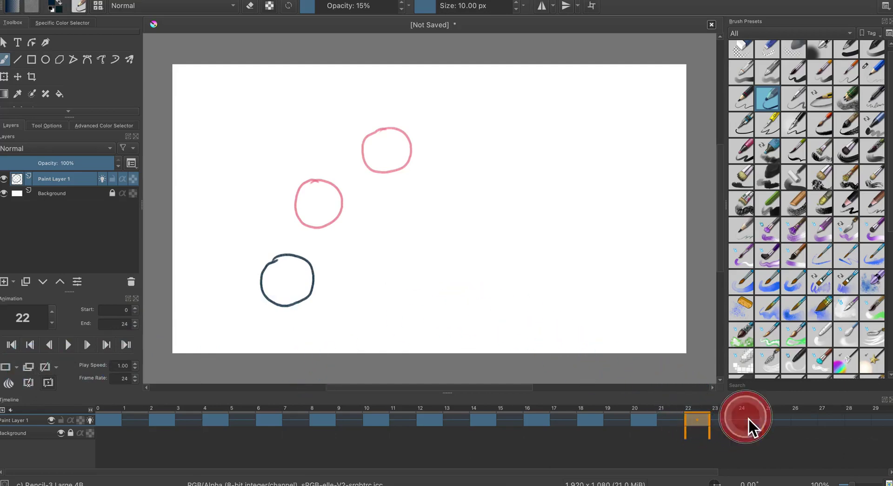
left_click(748, 417)
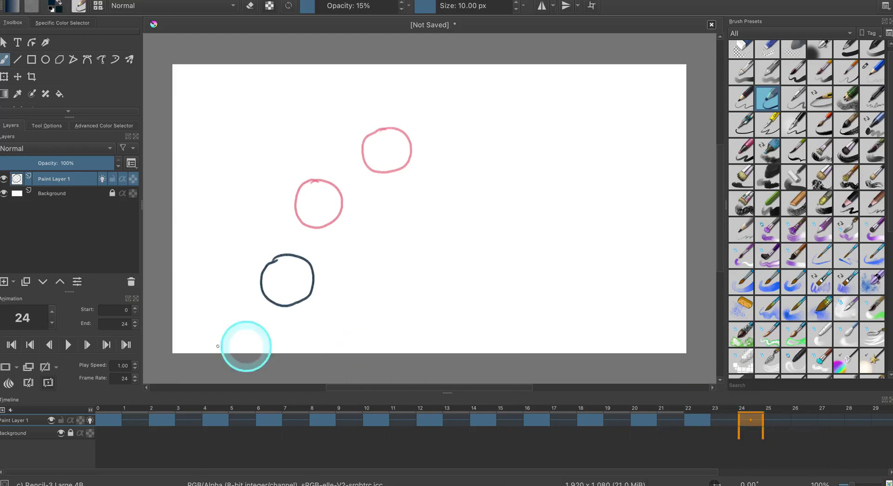
left_click(29, 368)
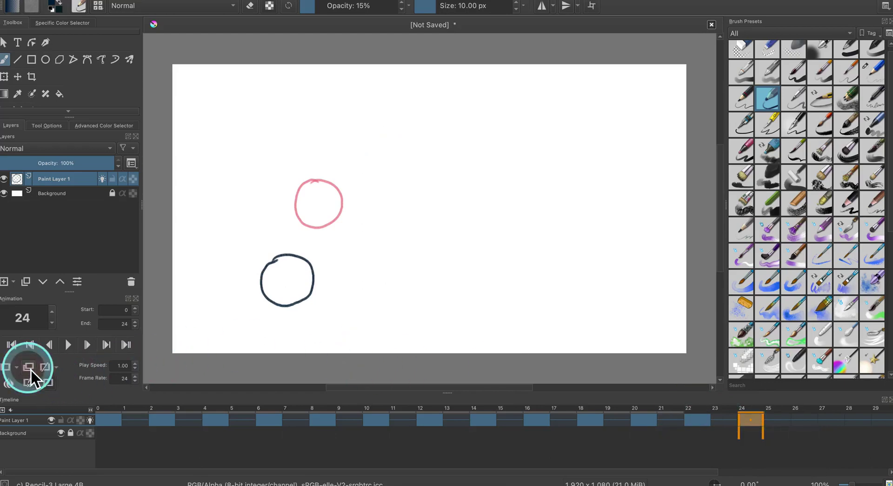
left_click_drag(711, 416, 742, 421)
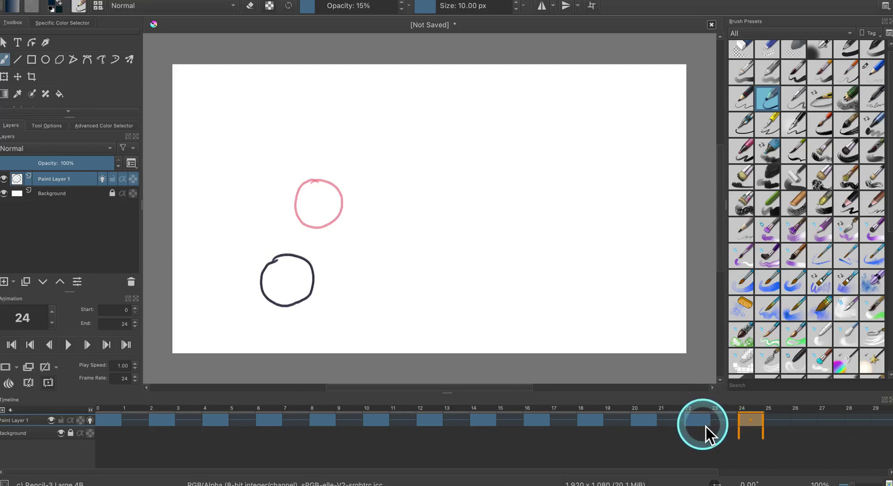
Remove the duplicated keyframe at frame 24 from Paint Layer 1.
left_click(730, 426)
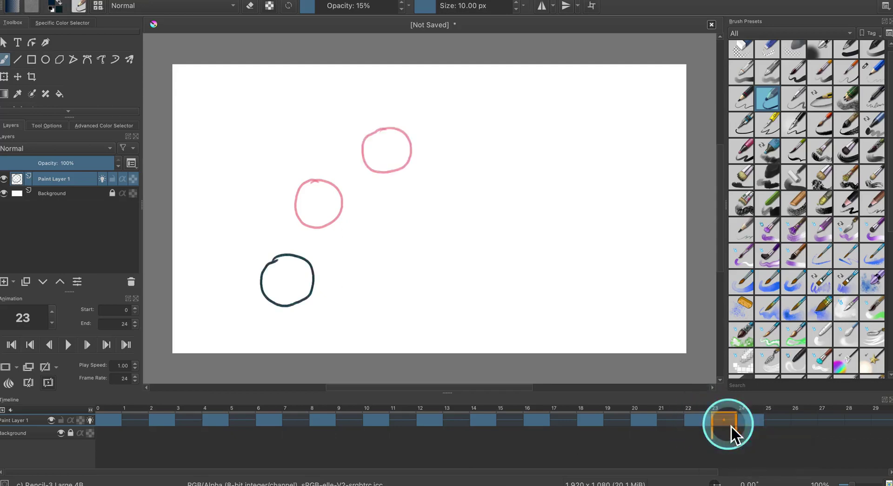
left_click(746, 422)
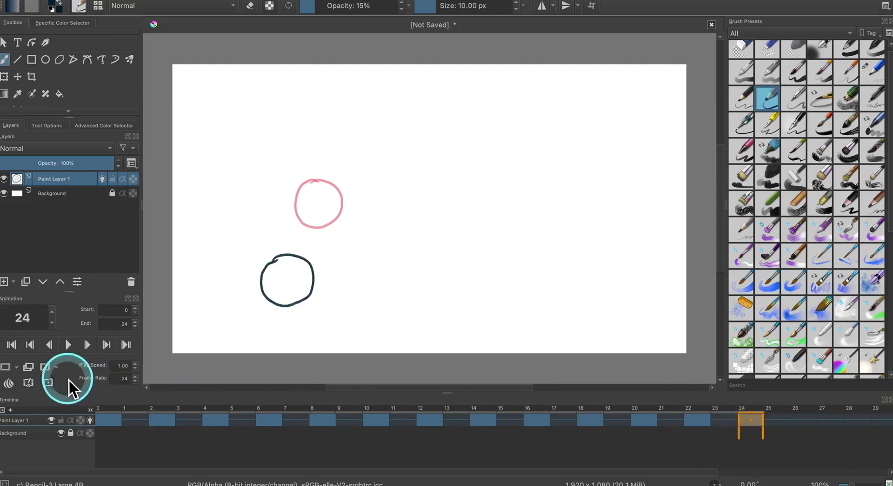
left_click(47, 367)
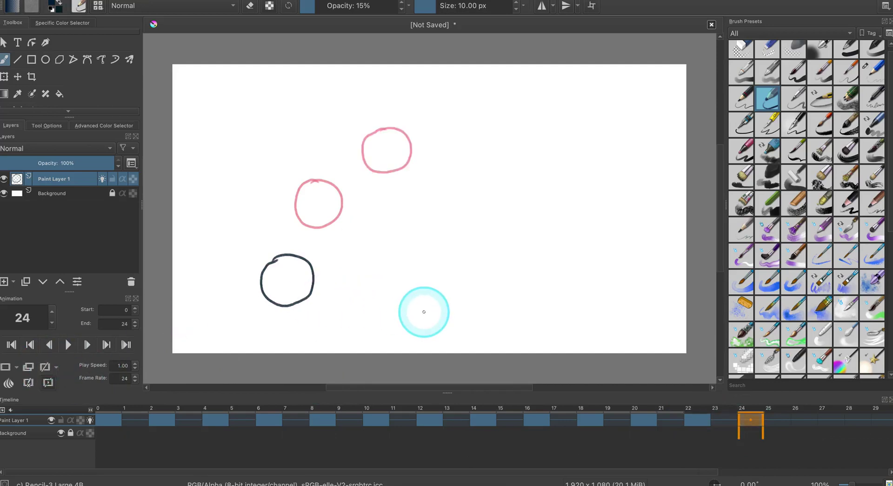
Copy the frame 18 keyframe of Paint Layer 1 to the clipboard and paste it at frame 24.
left_click(596, 419)
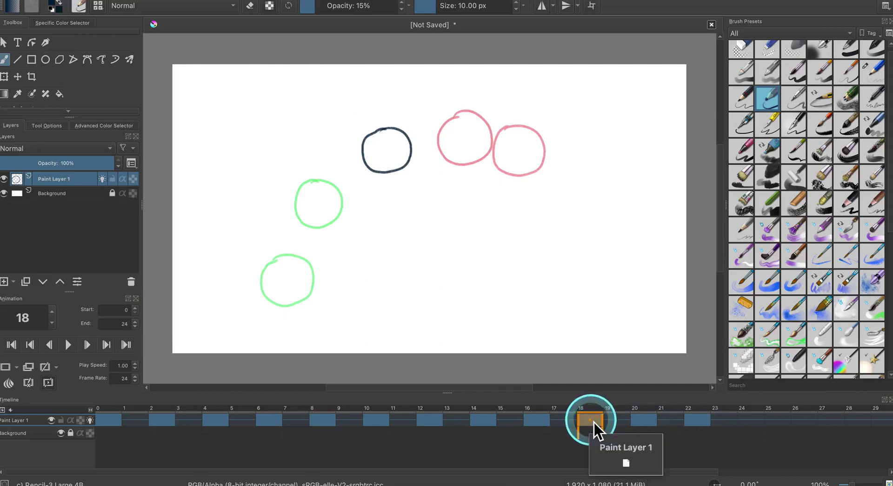
right_click(594, 421)
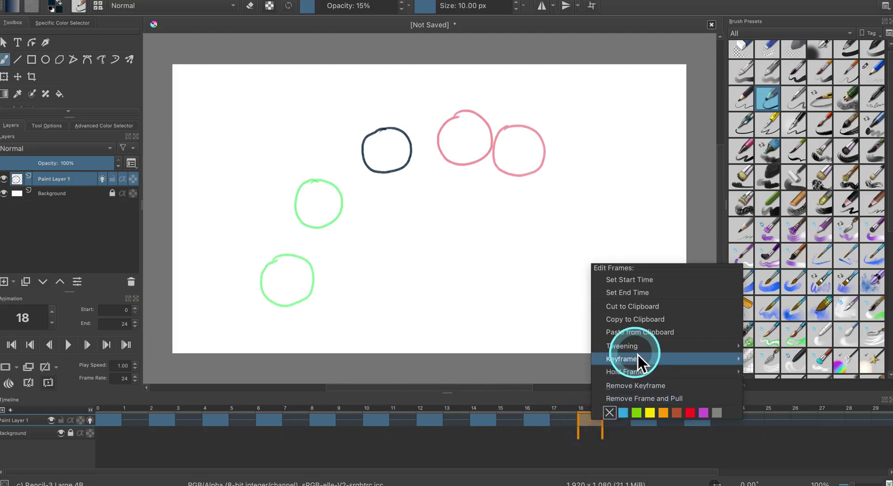
left_click(632, 332)
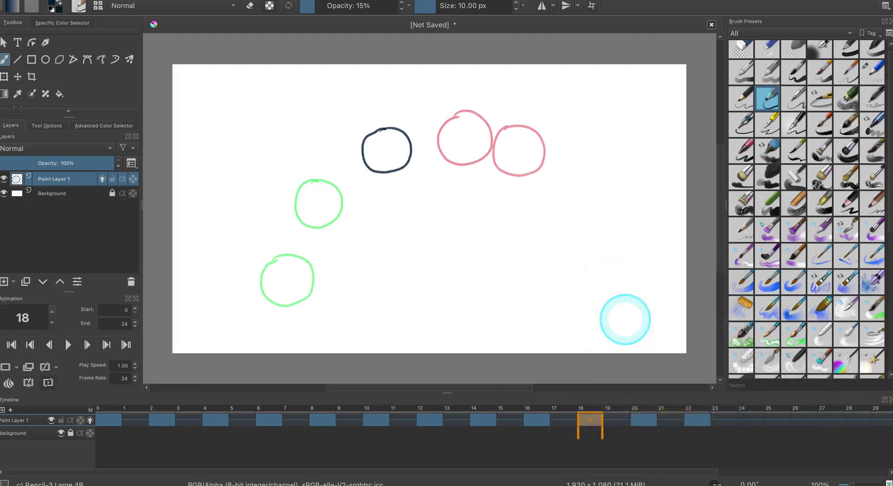
left_click(750, 420)
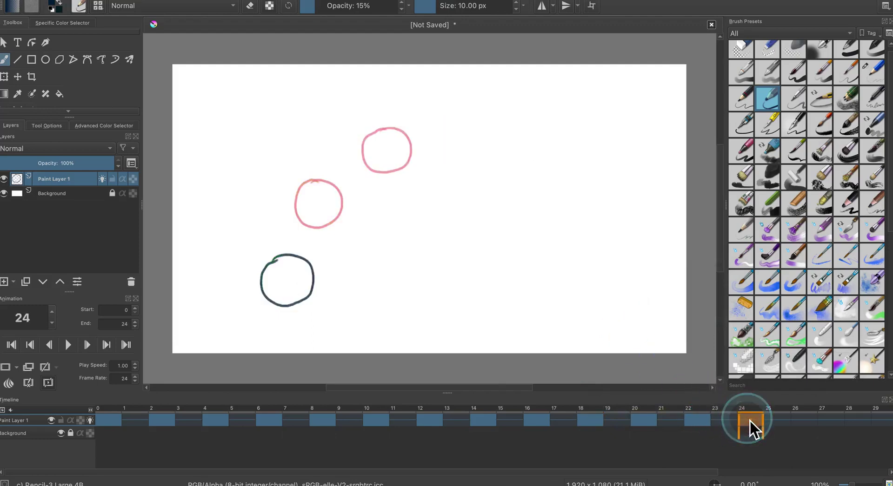
right_click(749, 420)
mouse_move(771, 344)
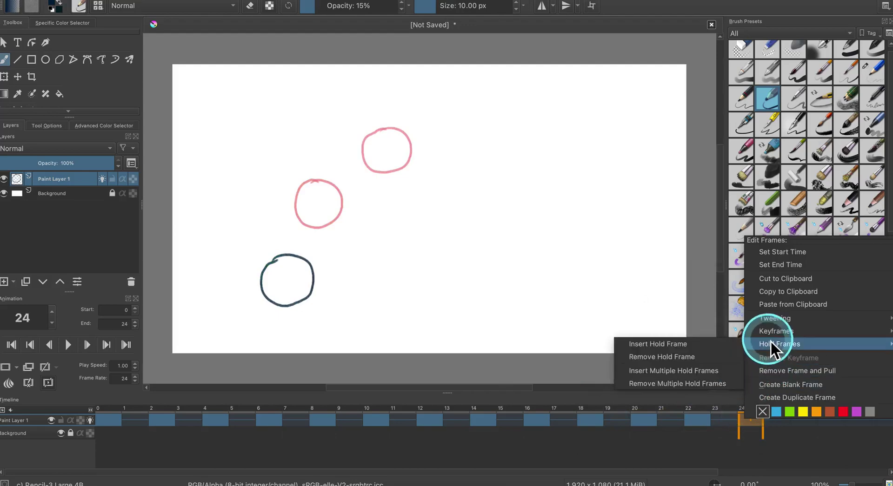
left_click(777, 309)
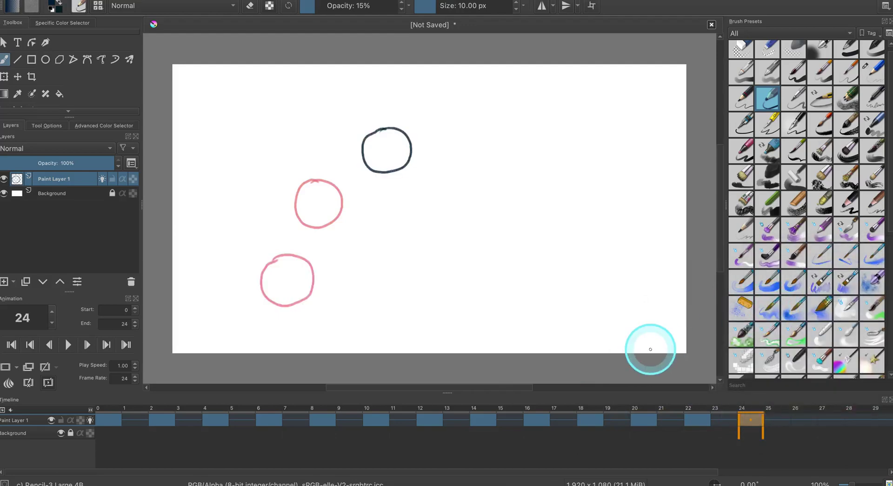
Compare the frame 18 keyframe with its pasted copy at frame 24, and remove the copy from Paint Layer 1.
left_click(788, 423)
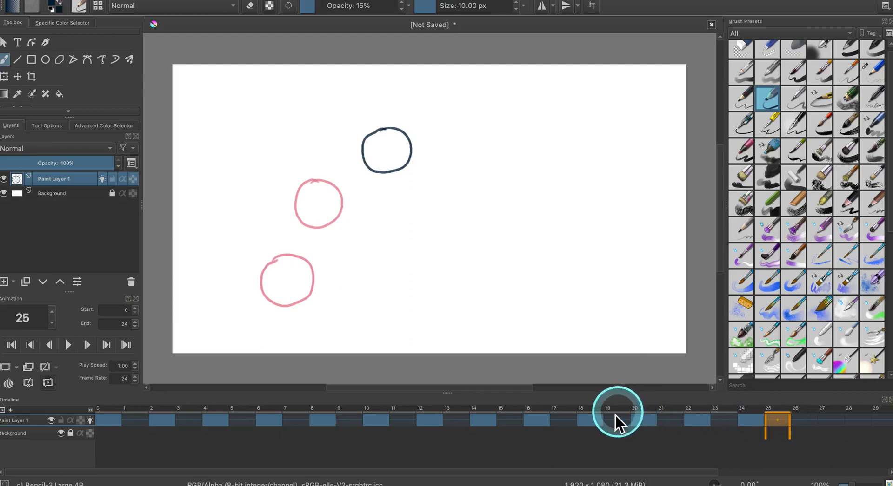
left_click(598, 415)
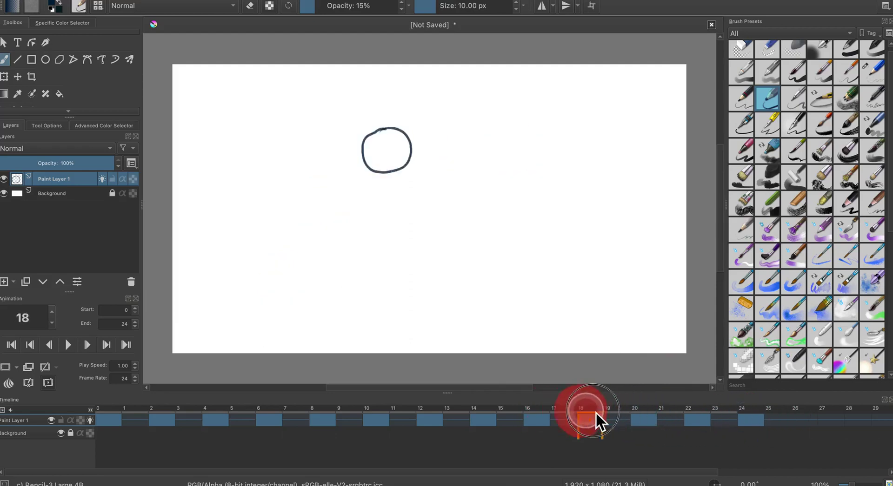
left_click(741, 416)
left_click(594, 416)
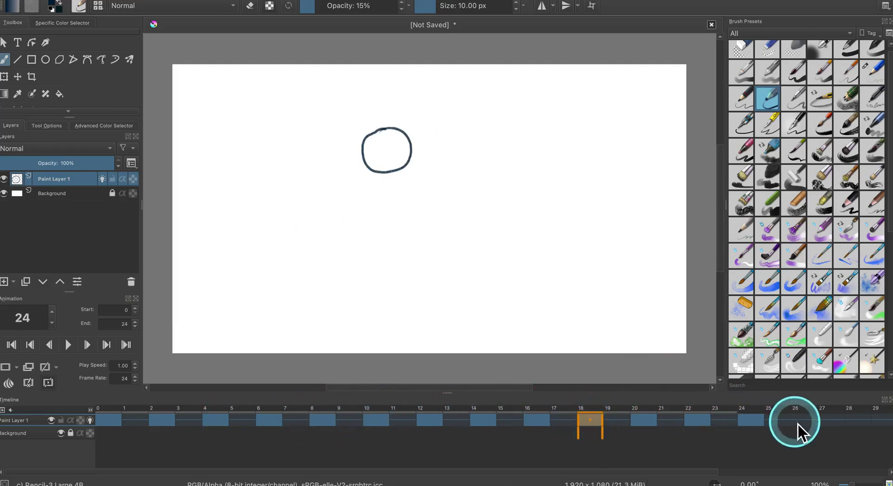
left_click(758, 420)
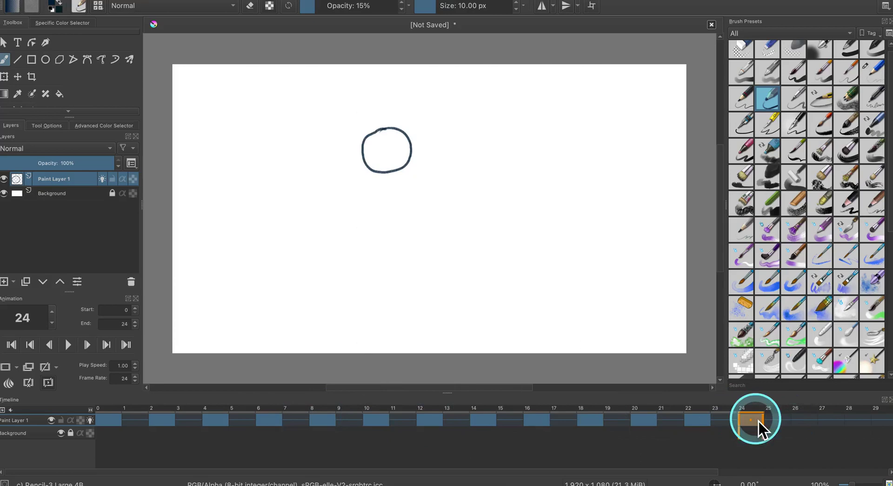
left_click(50, 367)
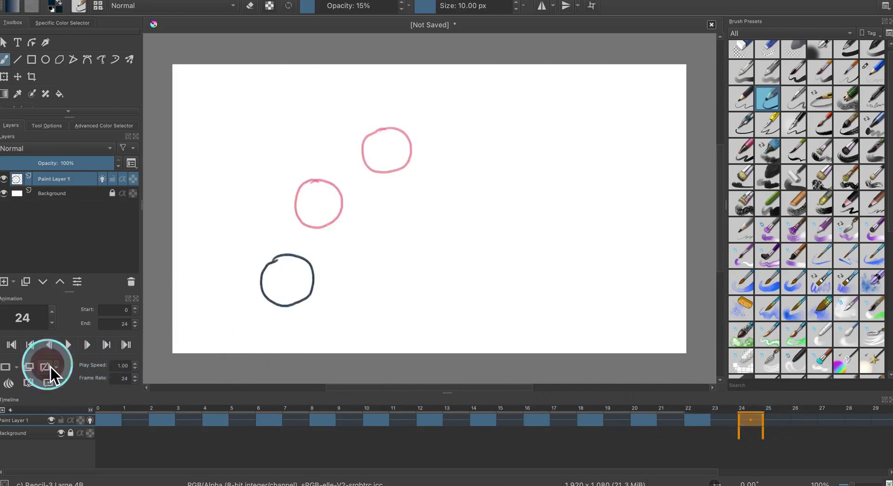
Open the onion skin settings, lower the opacity of the -1 previous frame, and raise it back to its original level.
left_click(12, 389)
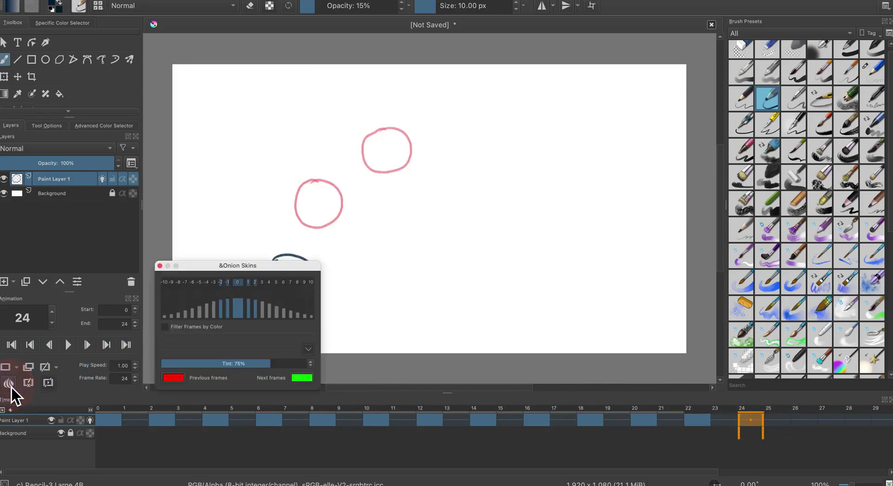
left_click(209, 313)
left_click(195, 314)
left_click(241, 324)
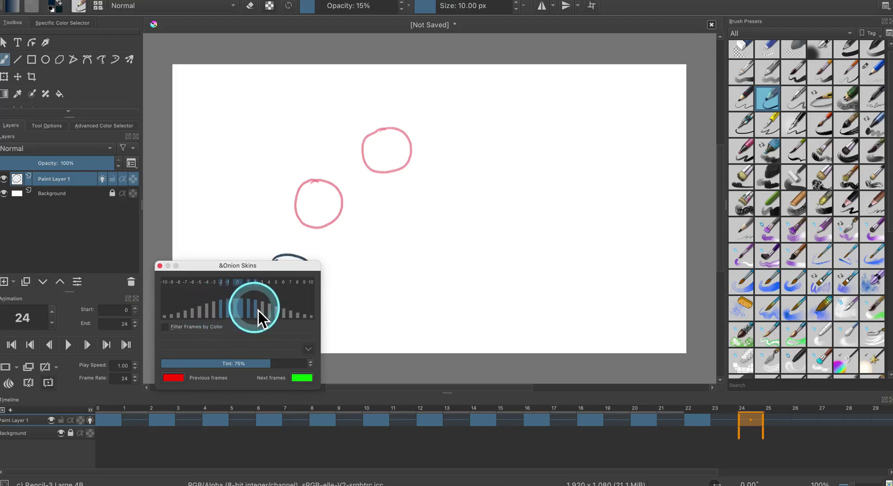
left_click_drag(227, 305, 238, 327)
left_click(231, 308)
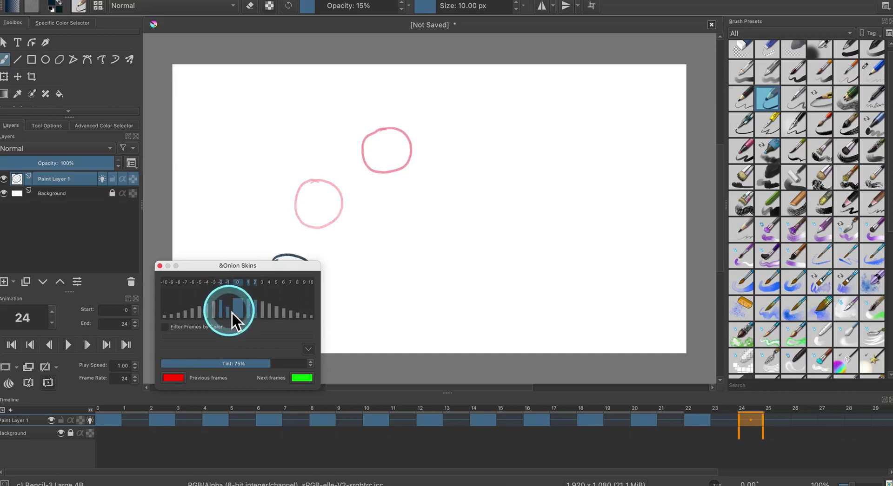
left_click_drag(231, 308, 231, 301)
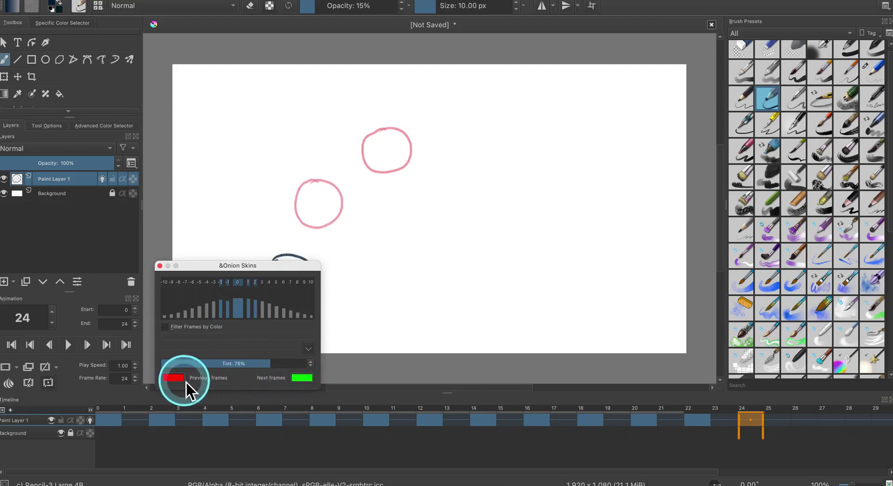
View the colour choices for the previous frames' onion skin tint, and close the onion skin settings without changing the colour.
left_click(173, 378)
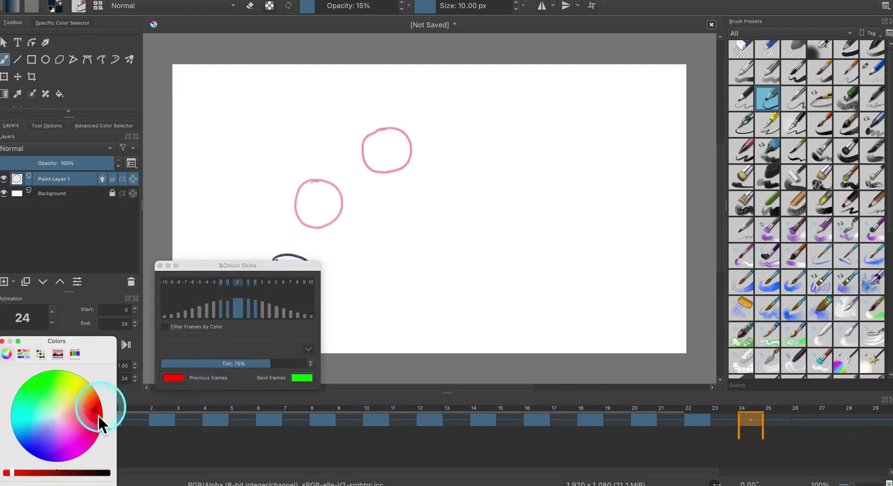
left_click(71, 485)
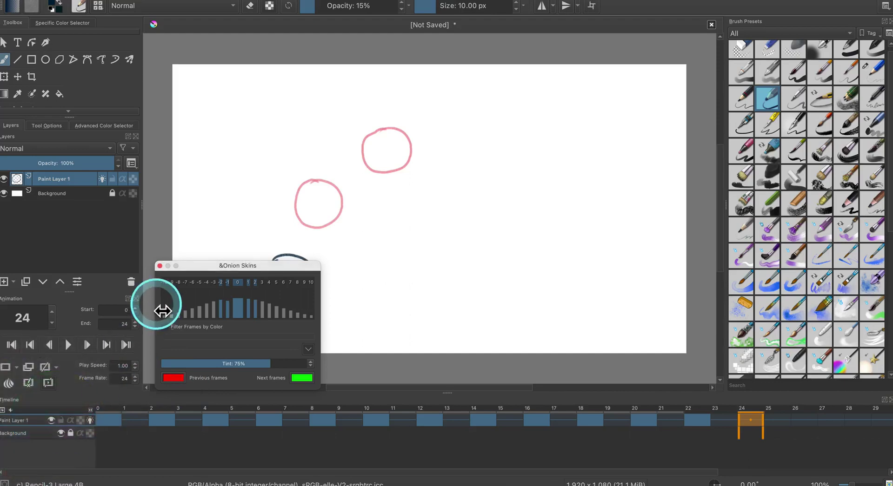
left_click(159, 266)
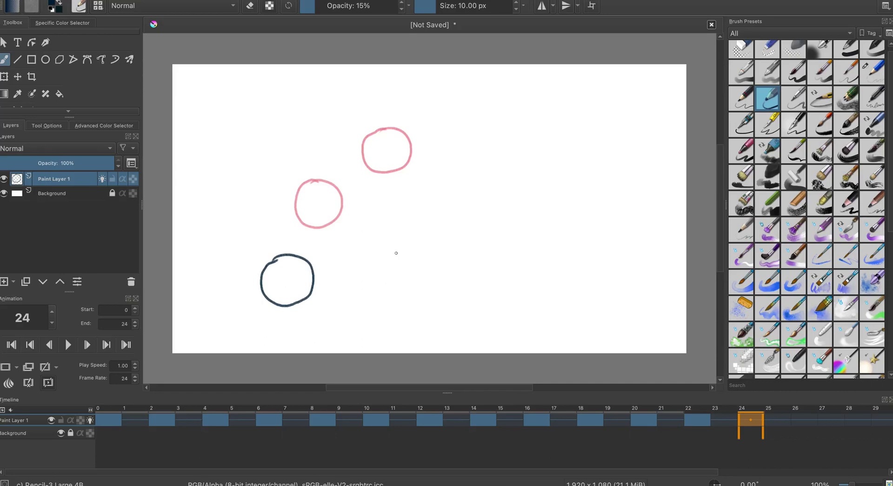
Return to frame 0 and save the animation in the Desktop folder as a Krita document named "First animation".
left_click_drag(395, 253, 278, 348)
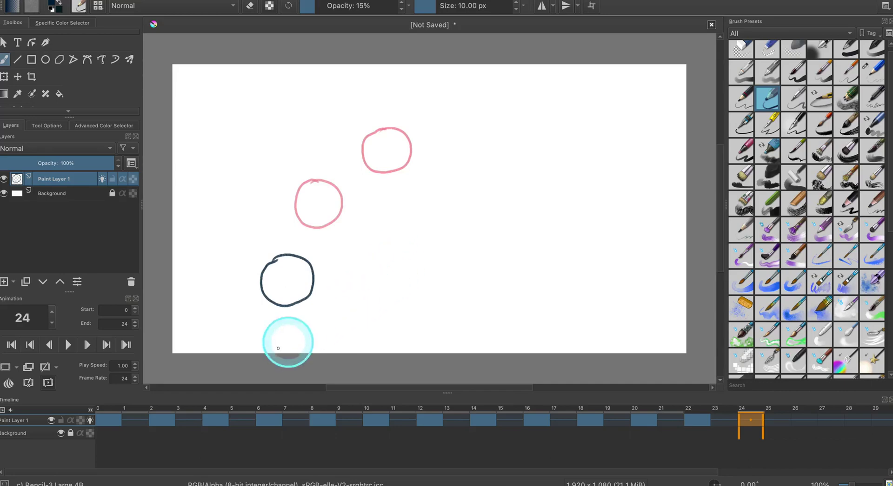
left_click(114, 409)
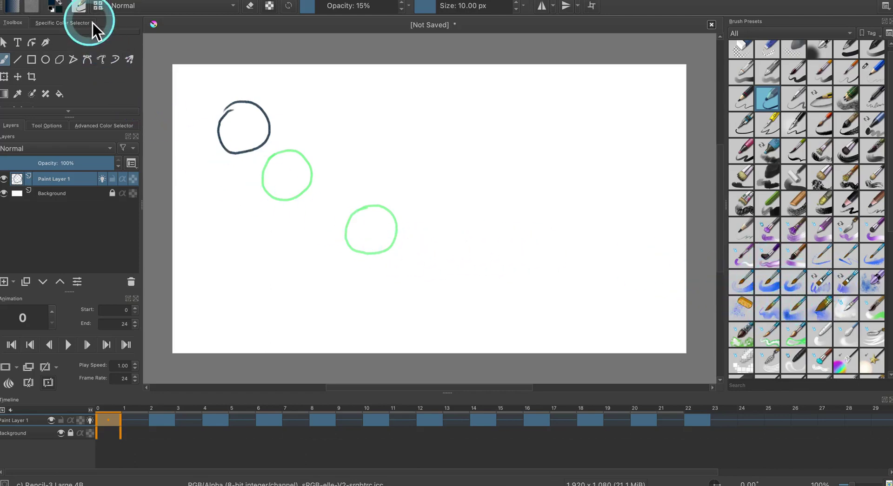
left_click(60, 0)
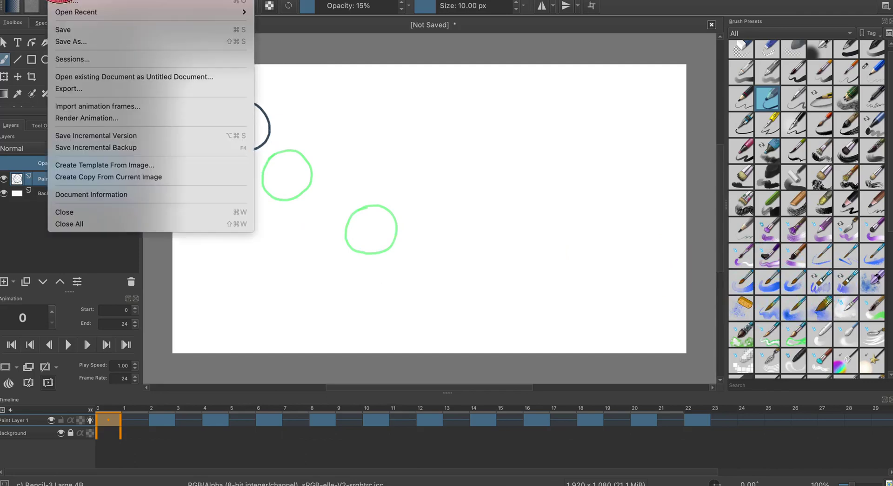
left_click(70, 29)
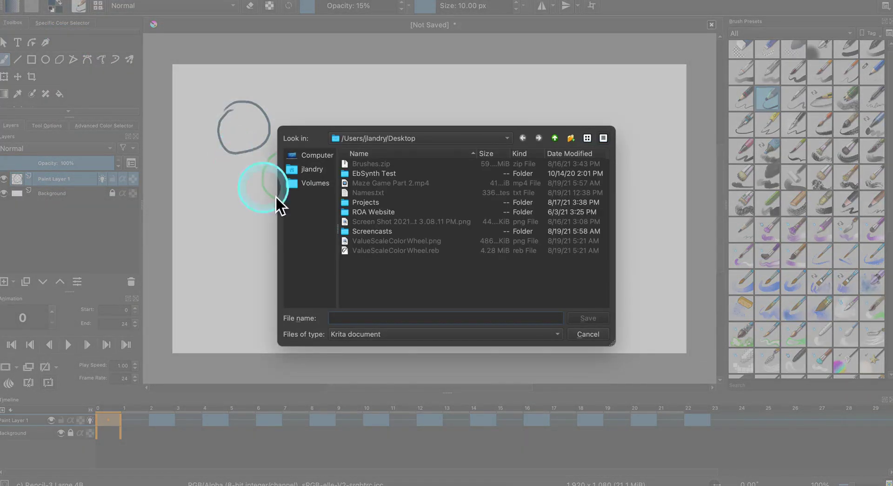
left_click(311, 174)
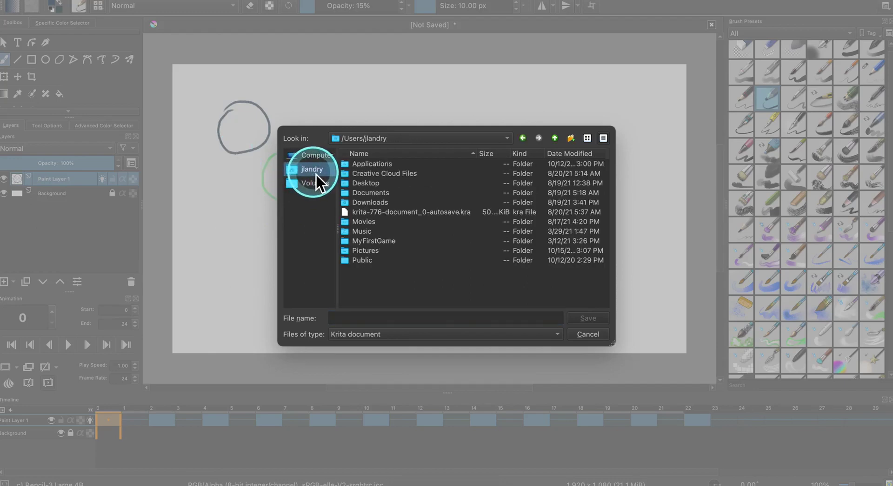
double_click(364, 186)
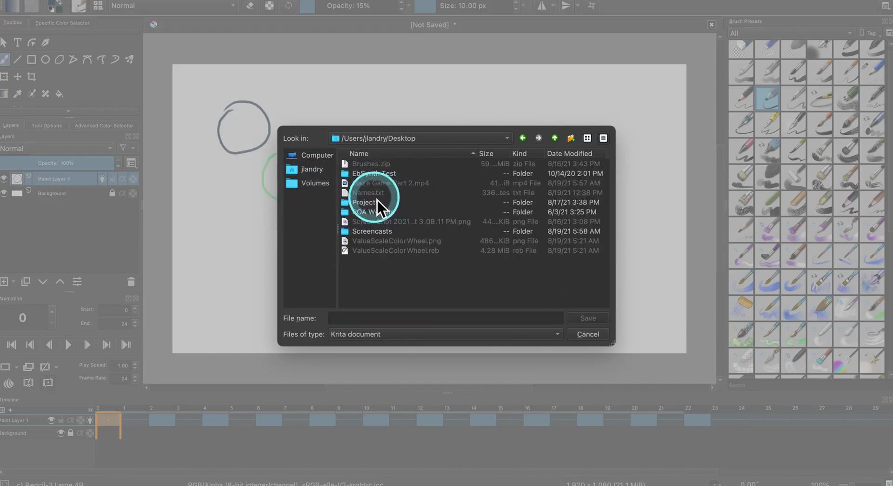
left_click(349, 320)
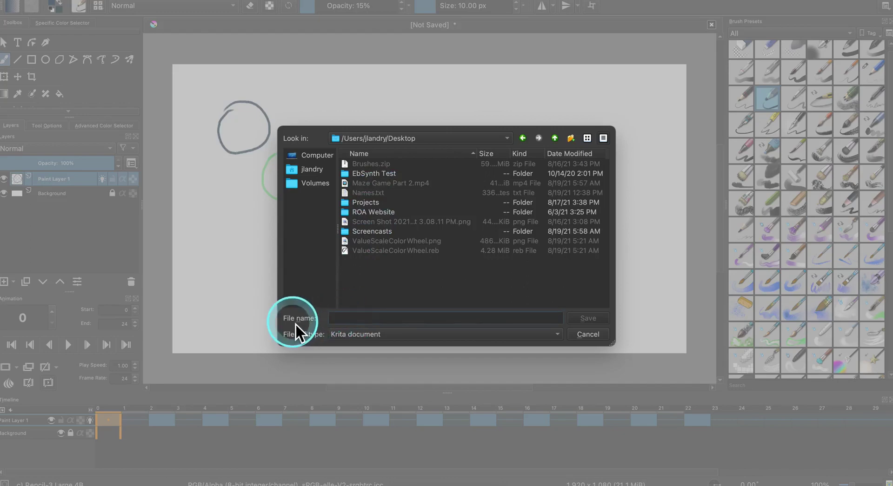
type("First")
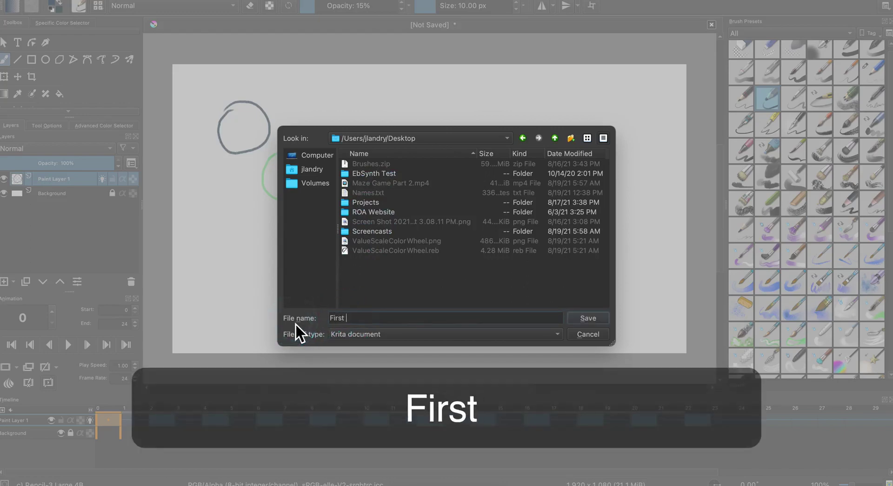
type(" animation")
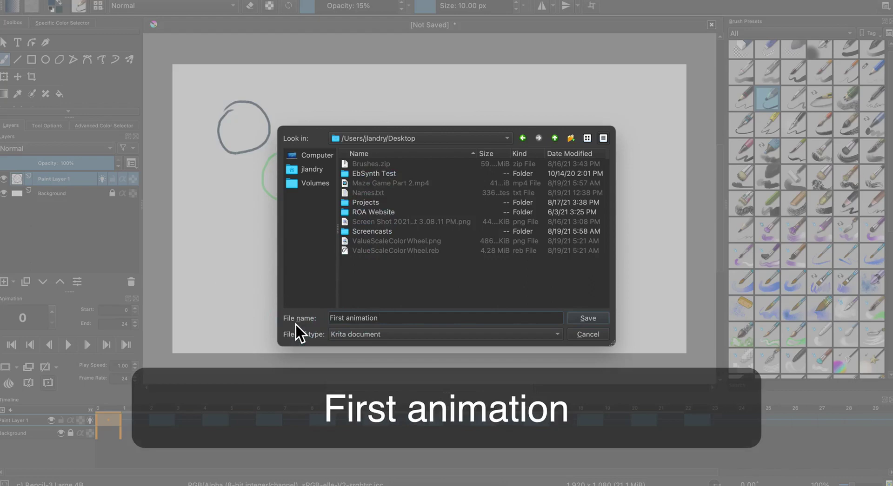
left_click(579, 319)
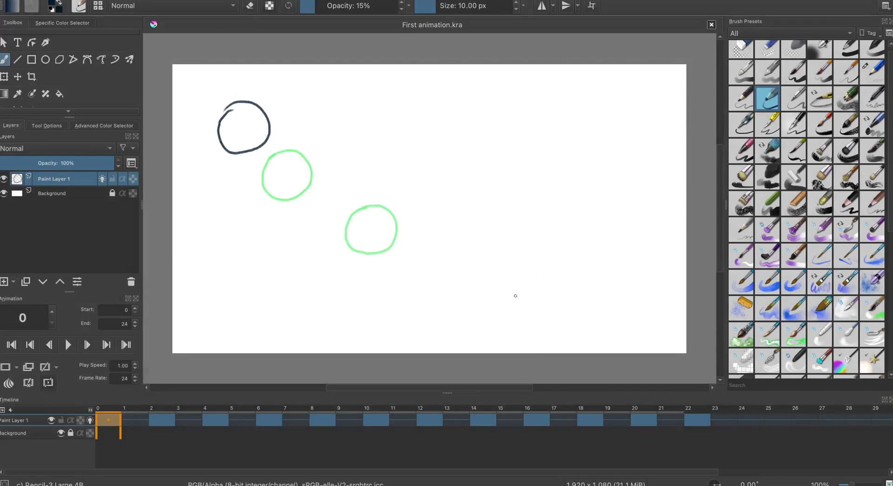
left_click(516, 296)
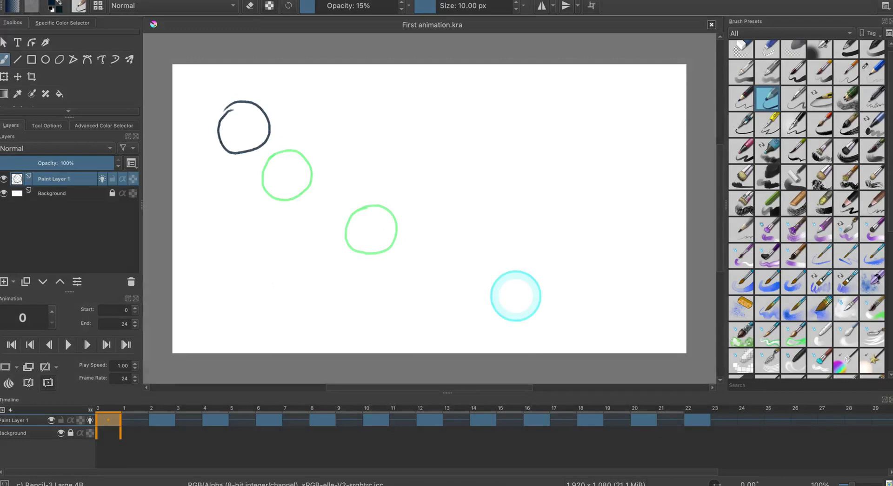